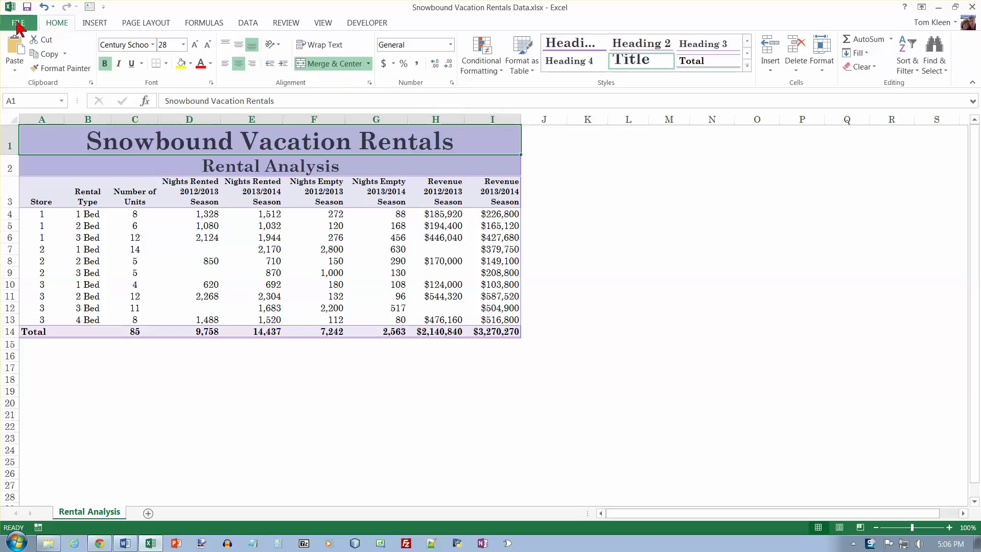
# - Open Backstage view for the Snowbound Vacation Rentals Data workbook
pyautogui.click(18, 24)
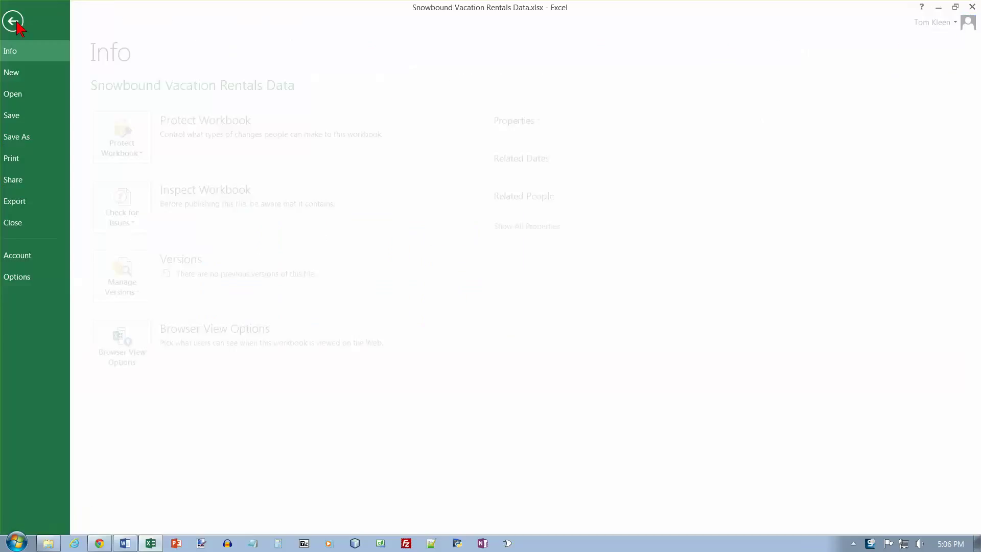
# - Save the workbook into the Chapter11 folder as 'Snowbound Vacation Rentals Analysis2'
pyautogui.click(41, 137)
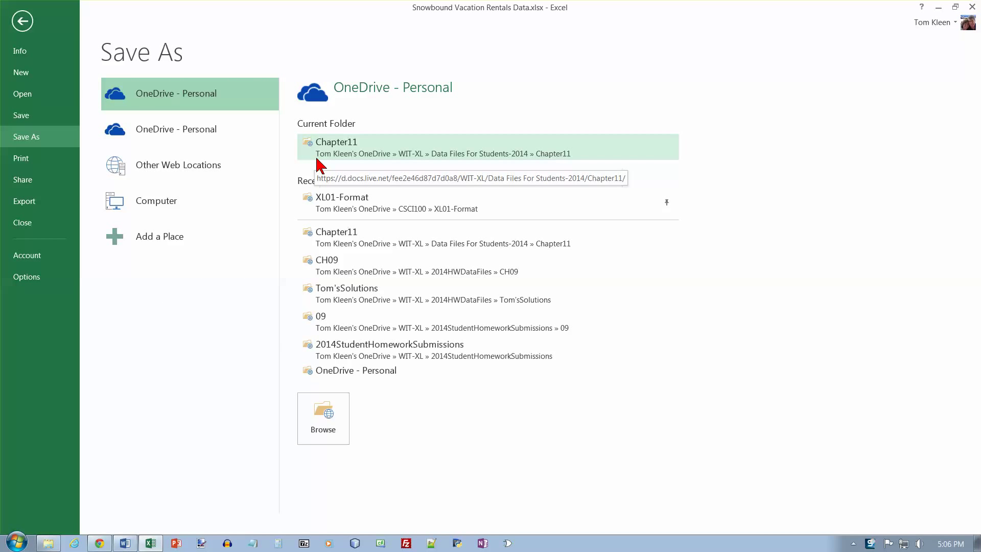
pyautogui.click(317, 158)
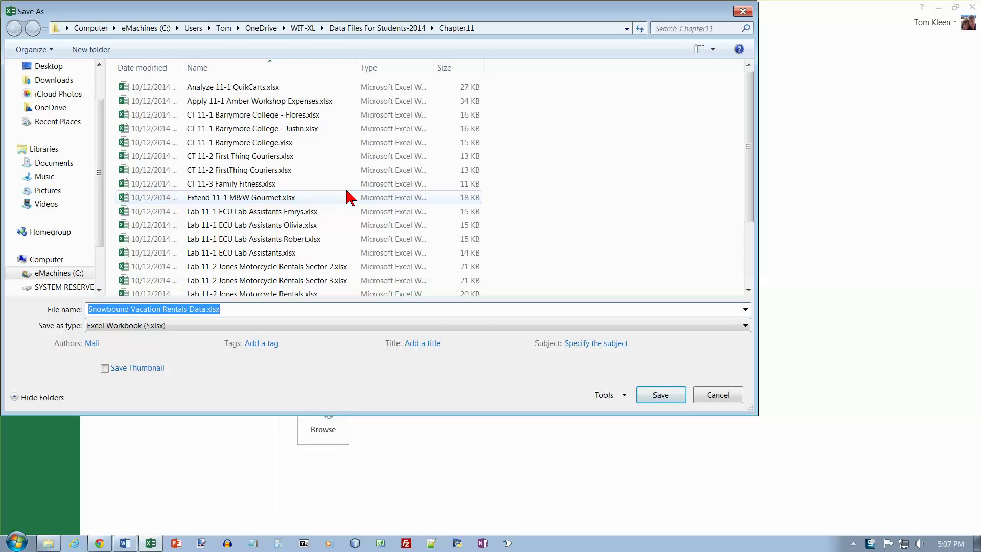
pyautogui.click(749, 276)
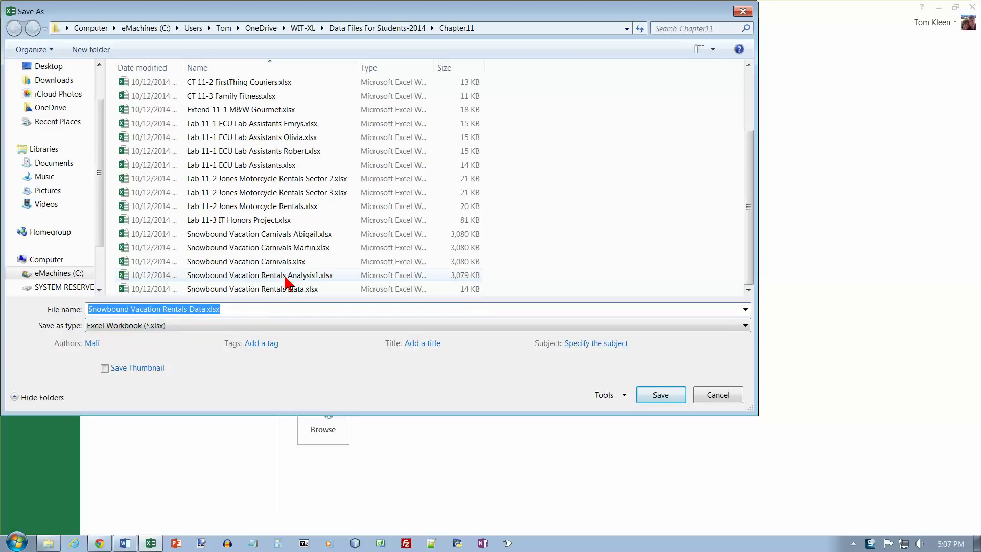
pyautogui.click(280, 308)
pyautogui.press('Left')
pyautogui.press('Left')
pyautogui.press('Left')
pyautogui.press('Left')
pyautogui.press('Left')
pyautogui.press('BackSpace')
pyautogui.press('BackSpace')
pyautogui.press('BackSpace')
pyautogui.press('BackSpace')
pyautogui.write('Analysis')
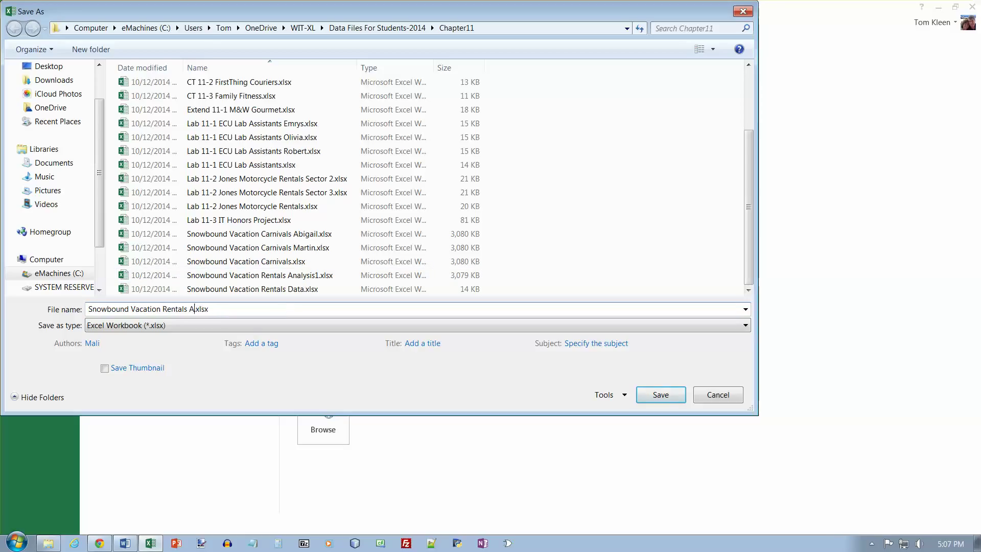
pyautogui.write('3')
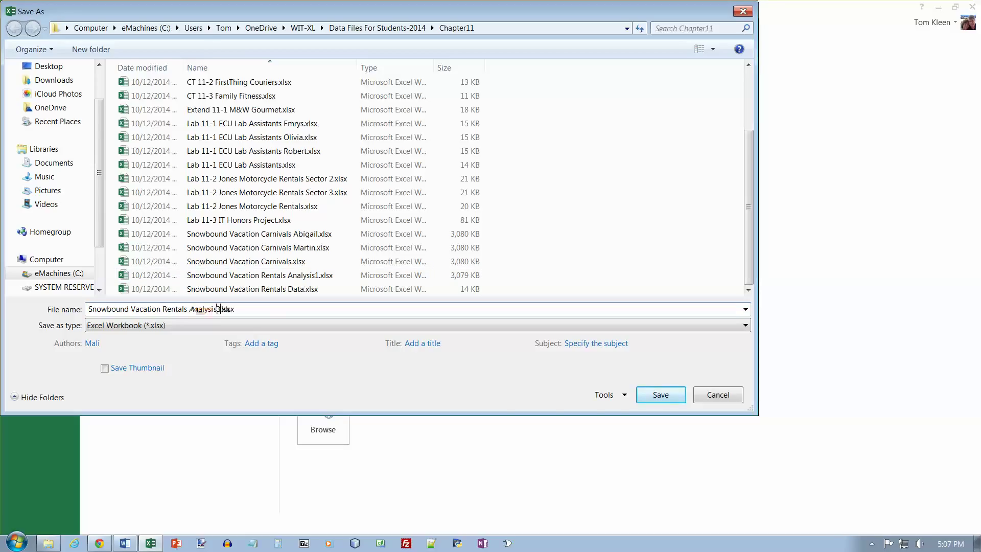
pyautogui.press('BackSpace')
pyautogui.write('2')
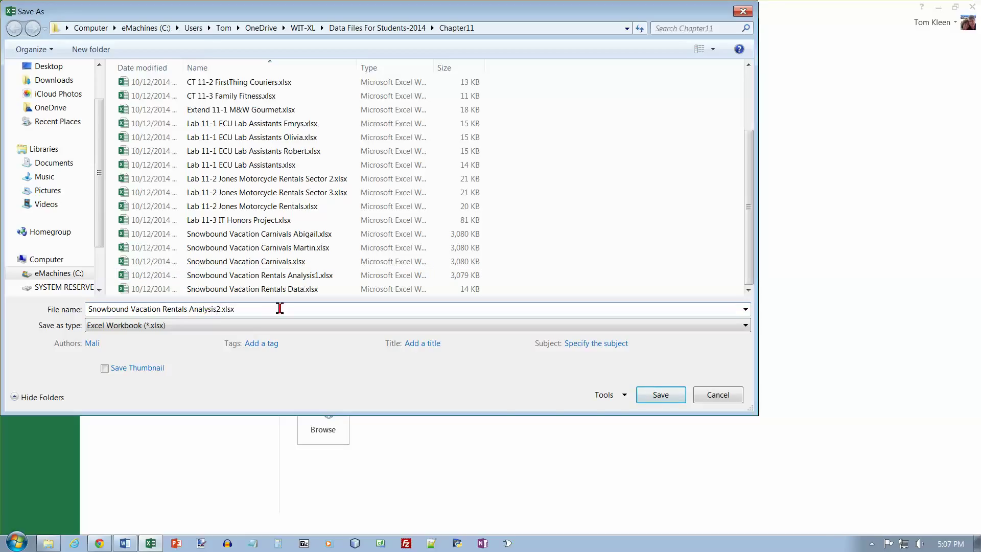
pyautogui.click(659, 399)
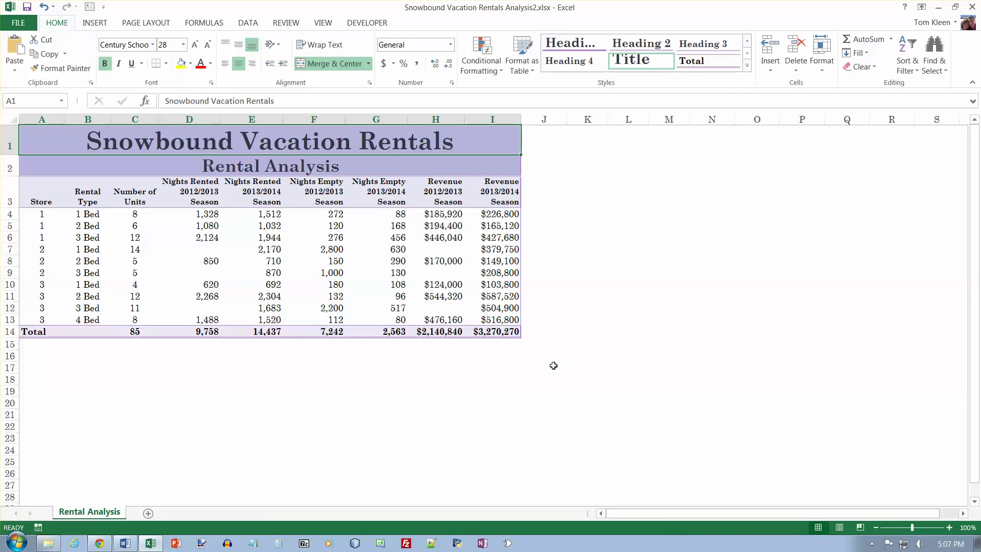
# - Add an A7 comment asking a colleague for the 2012/2013 1-bedroom nights-rented count
pyautogui.rightClick(39, 250)
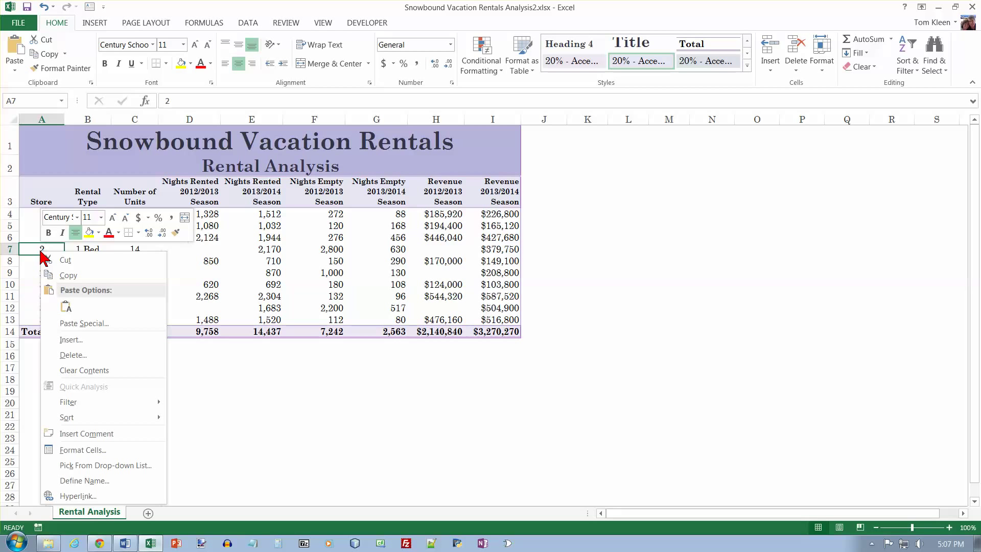
pyautogui.click(87, 433)
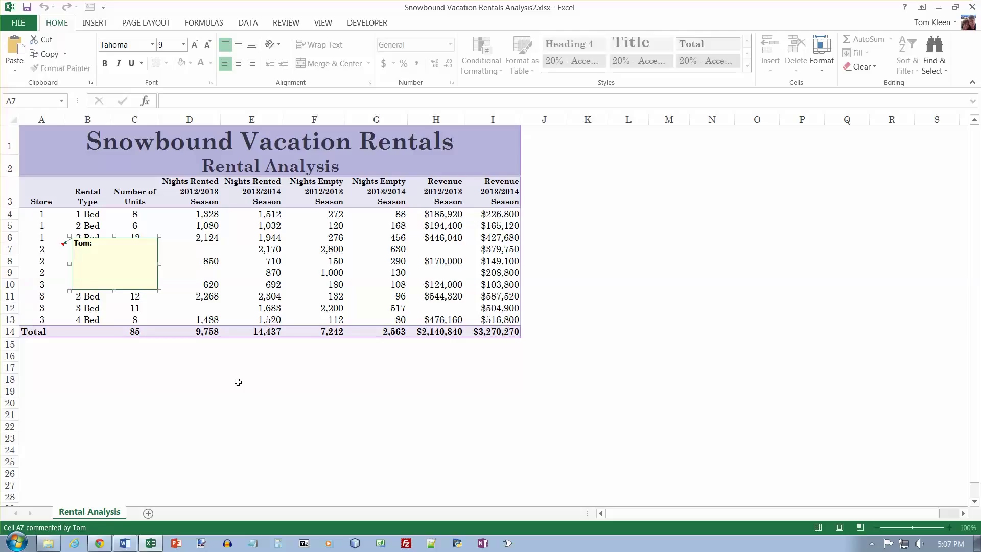
pyautogui.write('Note to Martin--need count of nights')
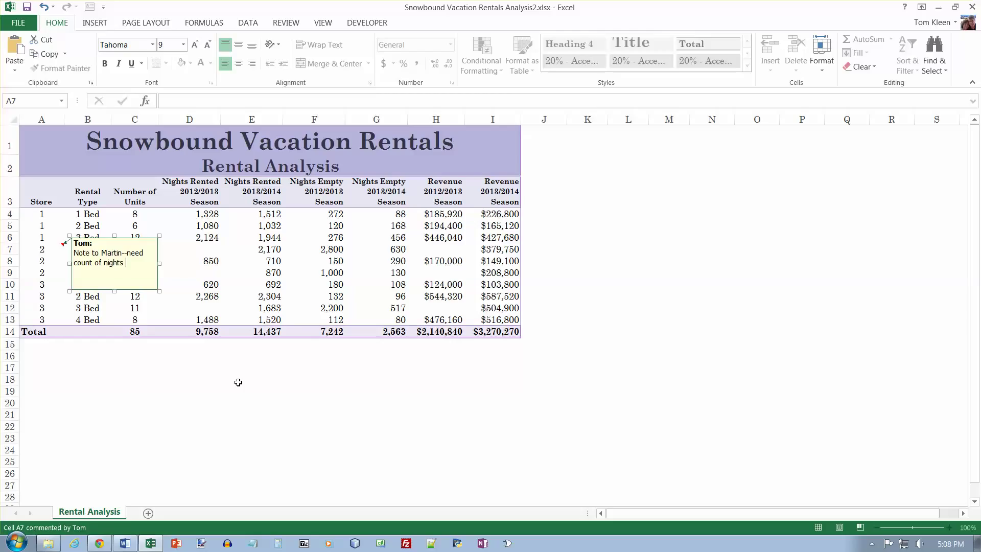
pyautogui.write(' rented for 2012/2013 season, 1-b')
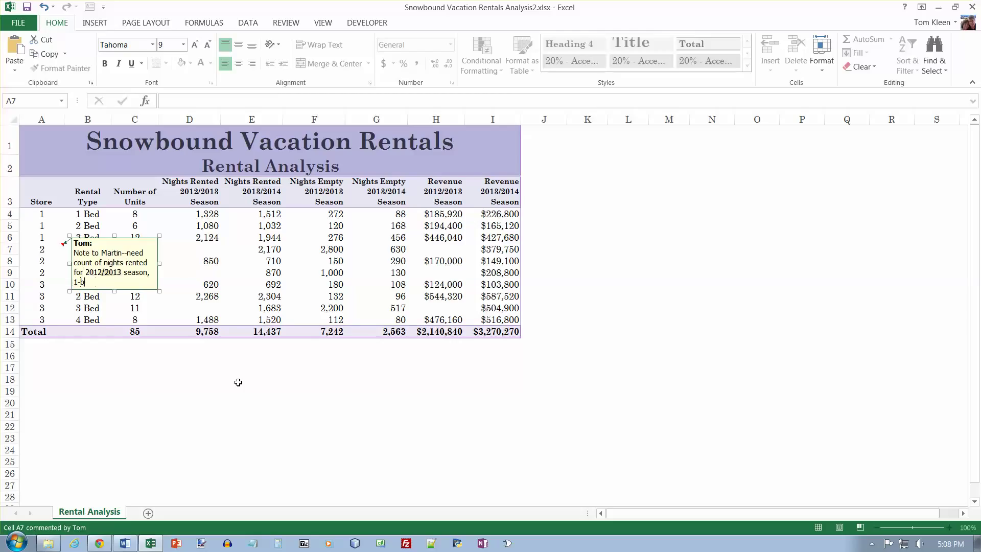
pyautogui.write('edroomo uni')
pyautogui.press('BackSpace')
pyautogui.press('BackSpace')
pyautogui.press('BackSpace')
pyautogui.press('BackSpace')
pyautogui.press('BackSpace')
pyautogui.write('units.')
pyautogui.press('Escape')
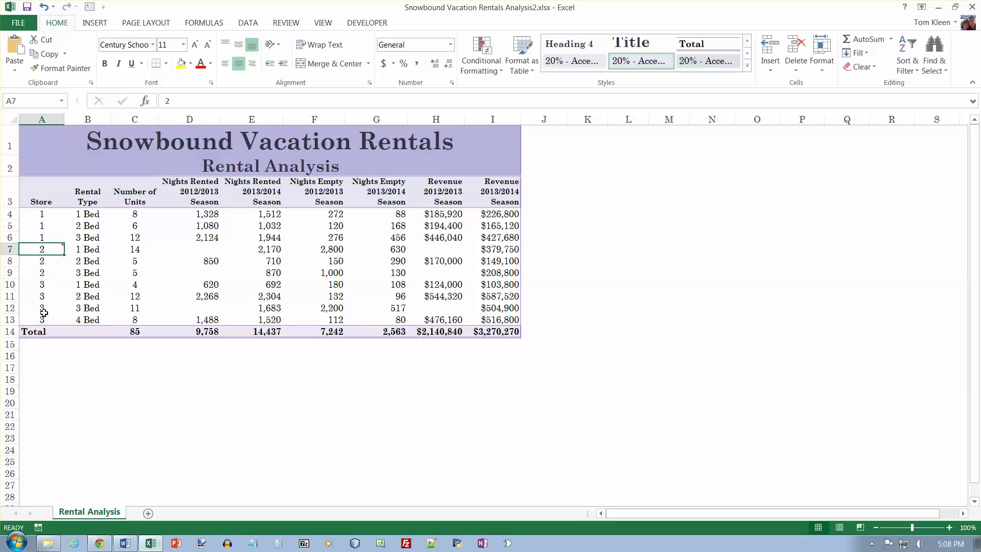
# - Add an A9 comment requesting the accurate 2012/2013 3-bedroom nights-rented count, resized to fit
pyautogui.moveTo(28, 249)
pyautogui.rightClick(45, 275)
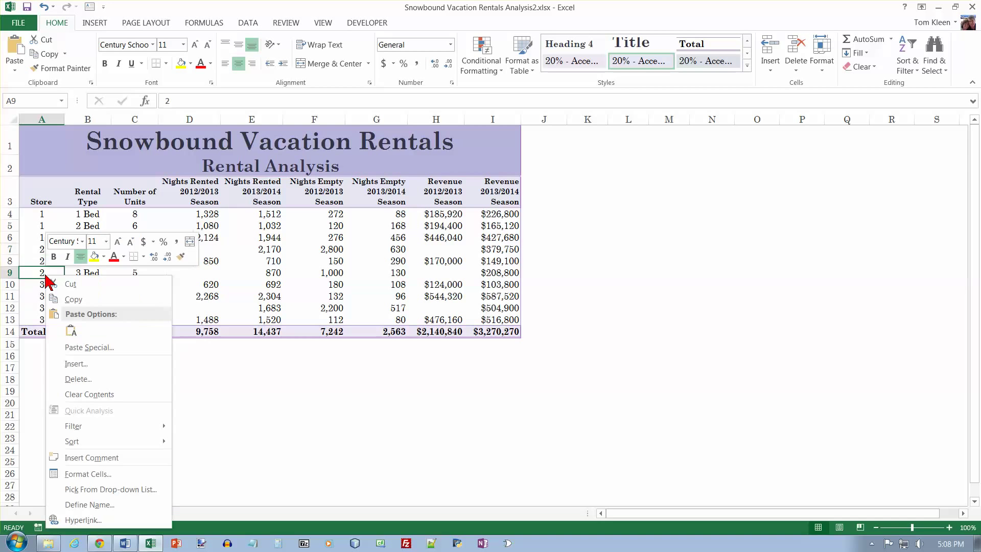
pyautogui.click(98, 454)
pyautogui.write('N')
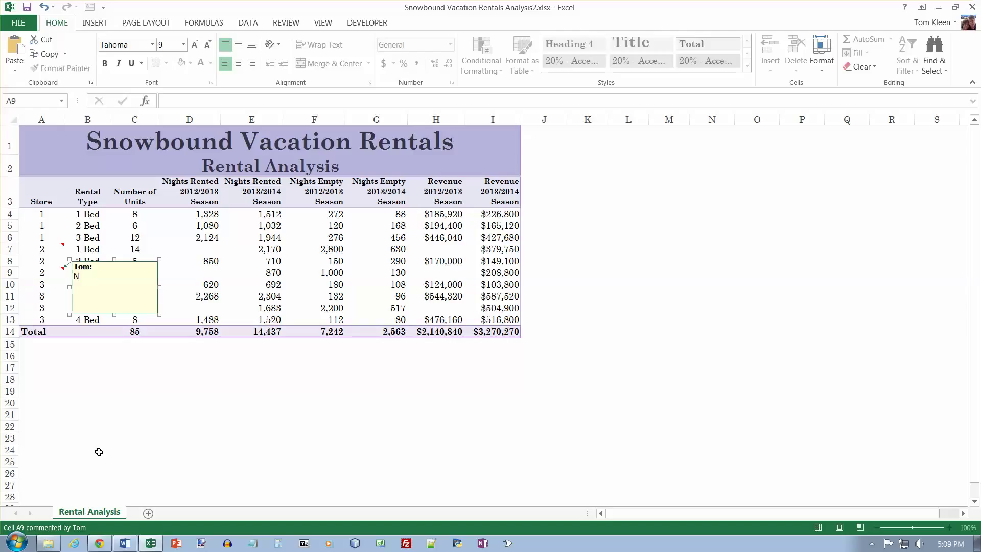
pyautogui.write('ote to Martin--need accurate count of nights re')
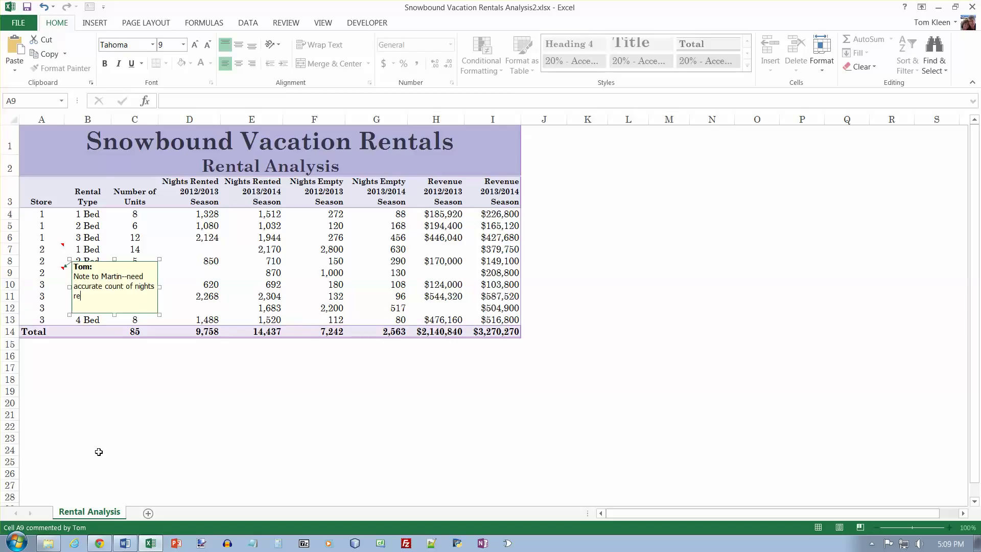
pyautogui.write('nted for 2012/2013 season, 3-bedroom')
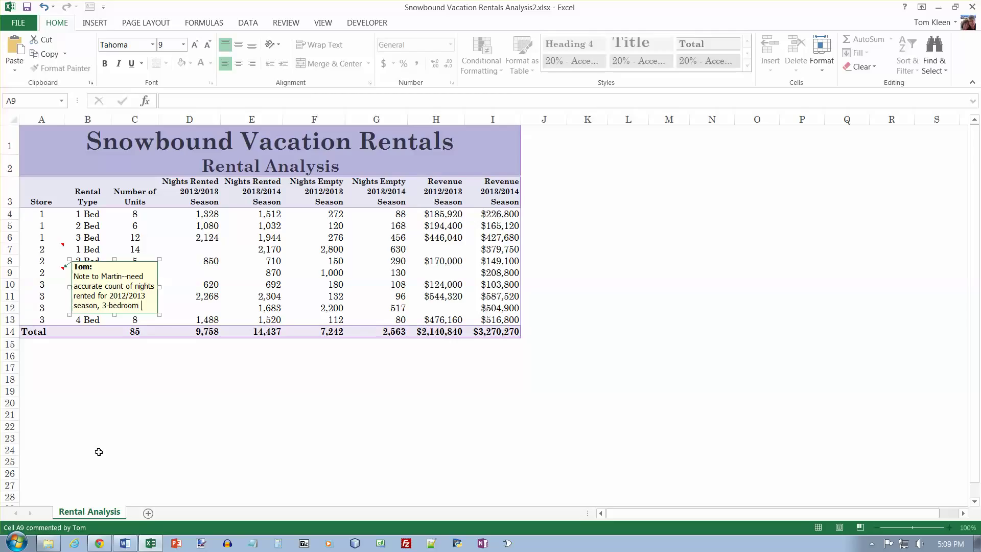
pyautogui.write(' units.')
pyautogui.moveTo(160, 314); pyautogui.dragTo(181, 336)
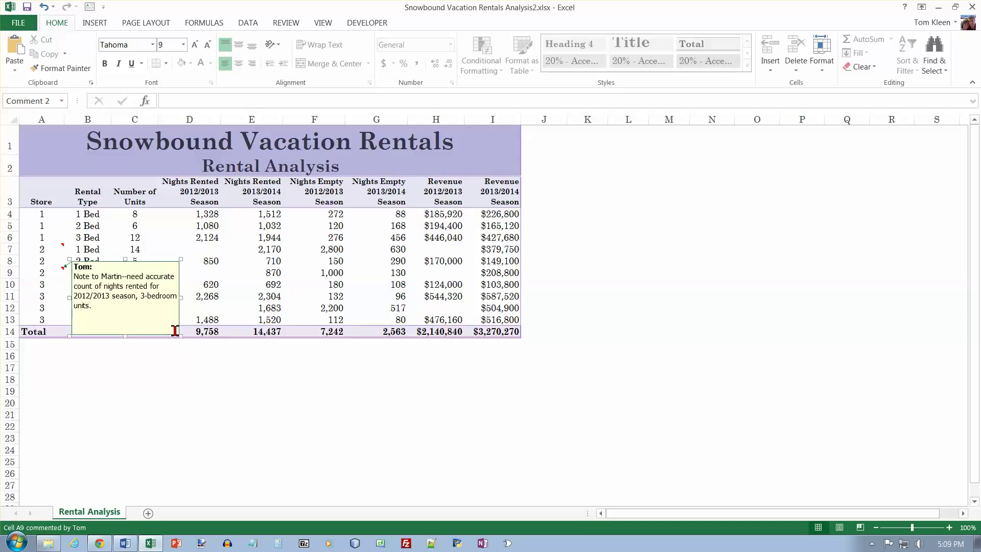
pyautogui.moveTo(181, 336); pyautogui.dragTo(180, 316)
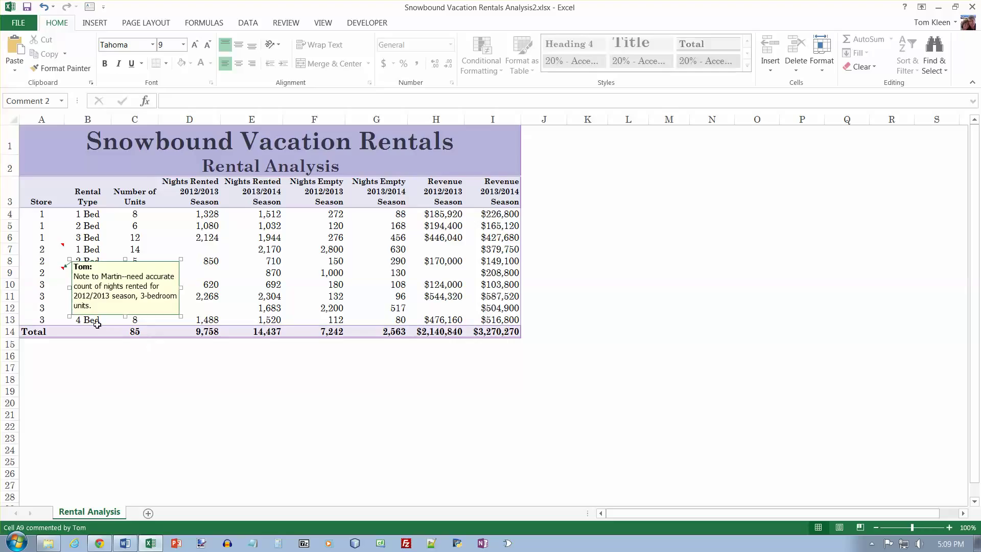
pyautogui.click(55, 290)
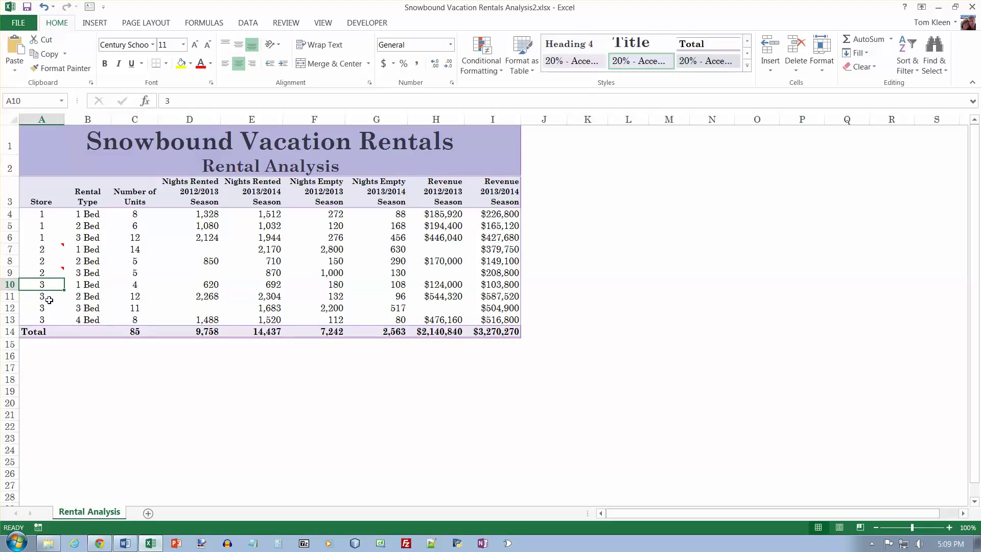
# - Add an A12 comment requesting the accurate 2012/2013 3-bedroom nights-rented count, widened to fit
pyautogui.rightClick(45, 311)
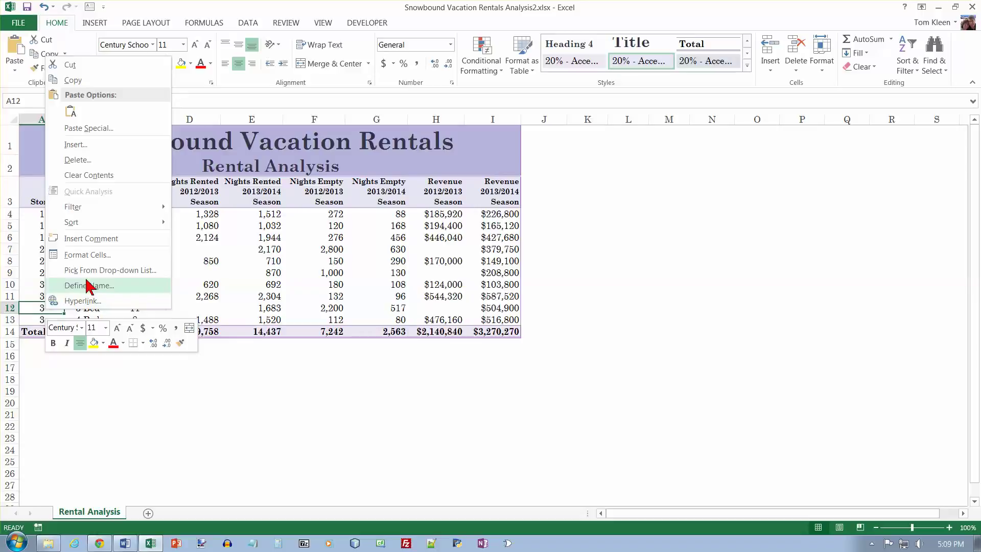
pyautogui.click(102, 238)
pyautogui.write('Note to Abby--')
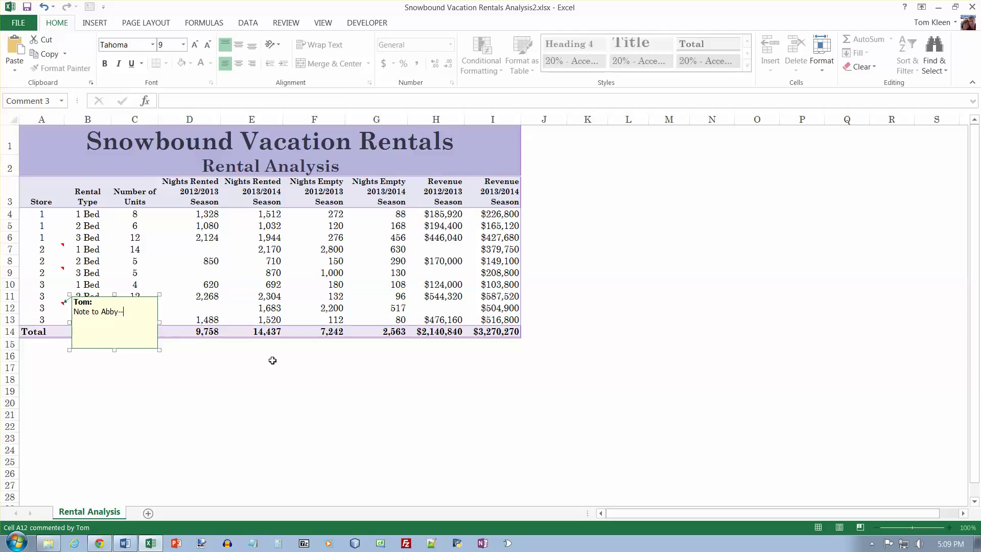
pyautogui.write('need accurate count of nights rented for 201')
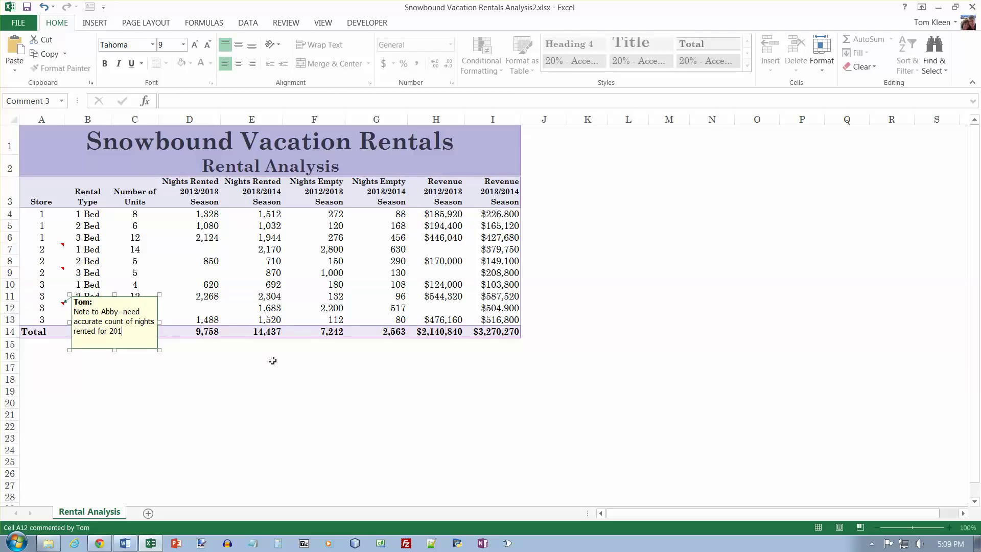
pyautogui.write('2/2013 season,')
pyautogui.write('3-bedroom')
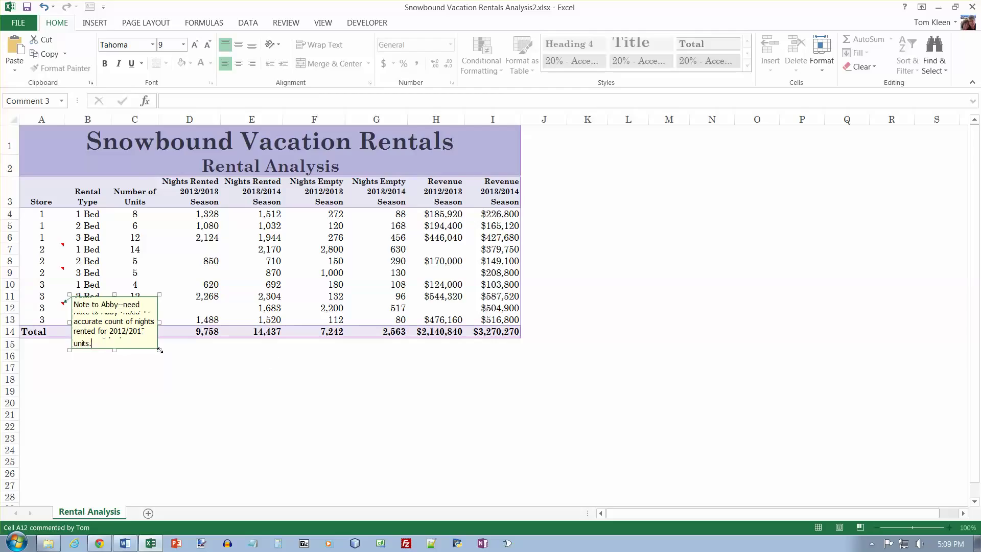
pyautogui.moveTo(160, 350); pyautogui.dragTo(185, 353)
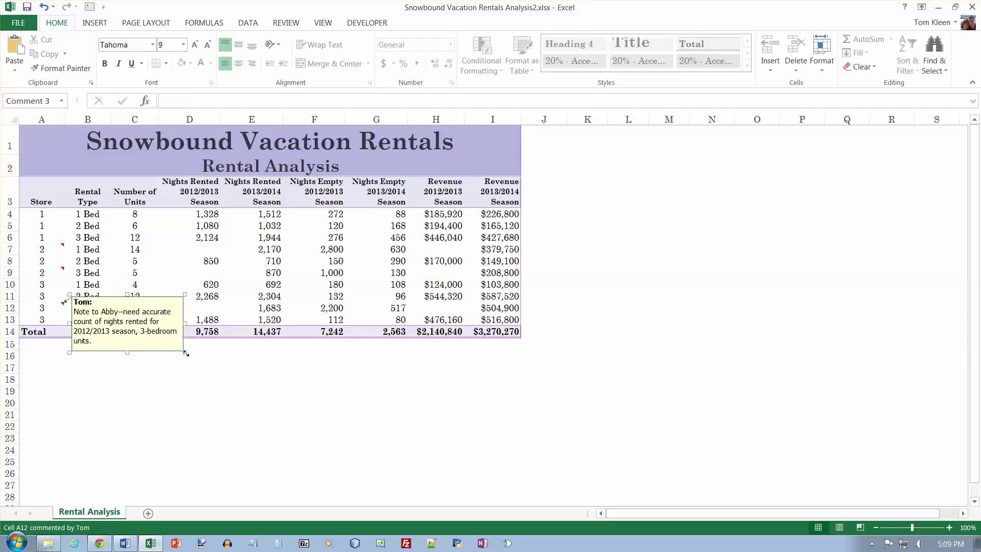
pyautogui.click(43, 318)
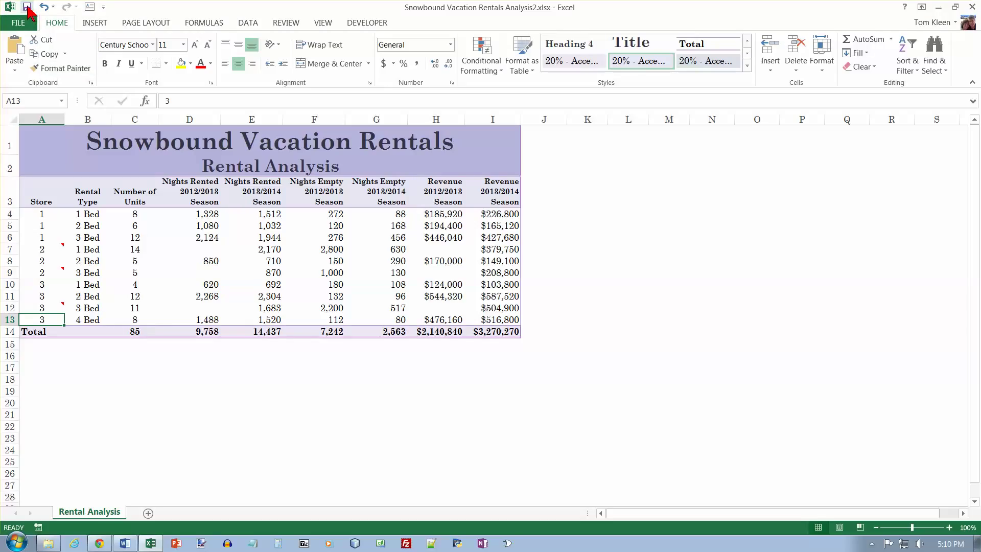
# - Save the workbook and turn on Show All Comments on the REVIEW tab
pyautogui.click(27, 7)
pyautogui.click(285, 28)
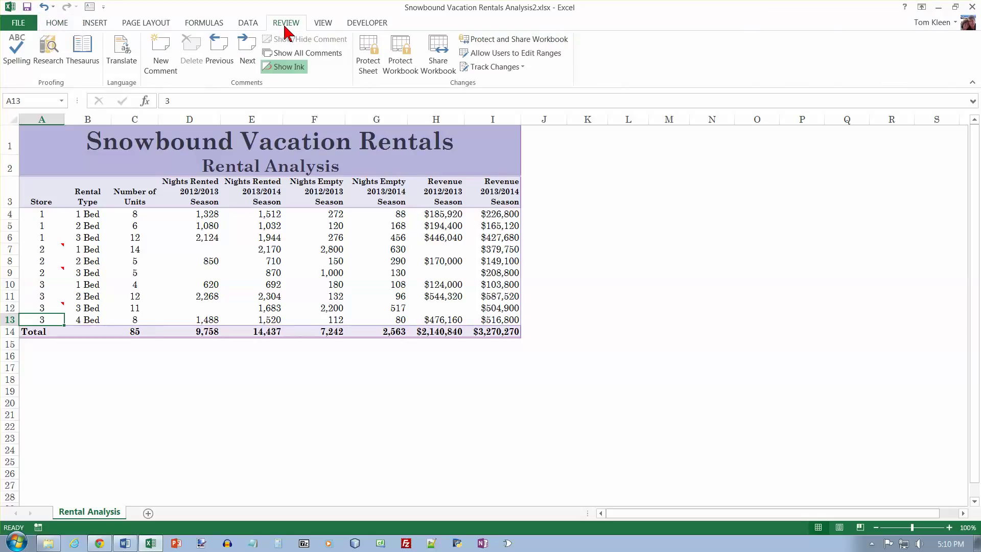
pyautogui.click(299, 54)
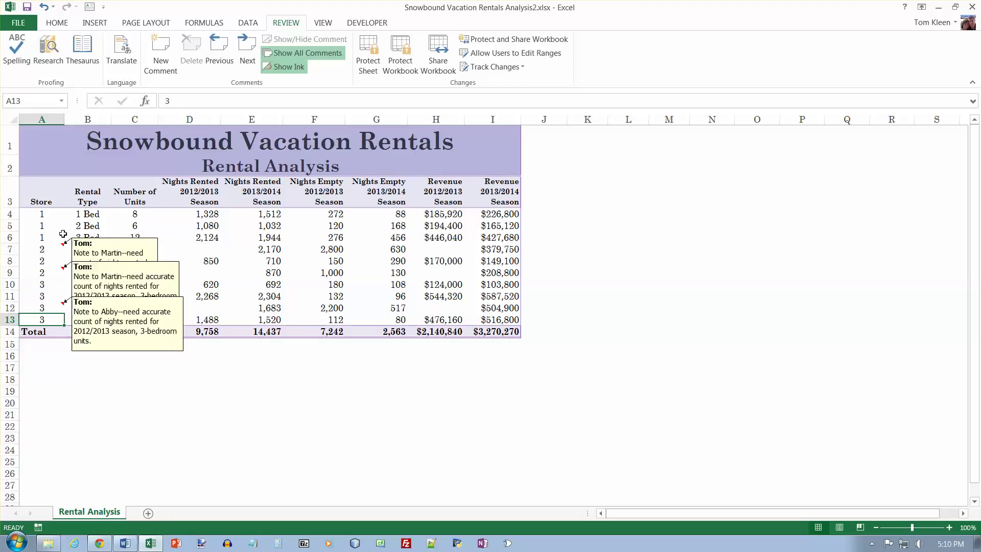
# - Edit A7's comment to insert the word 'accurate' after 'need'
pyautogui.rightClick(45, 250)
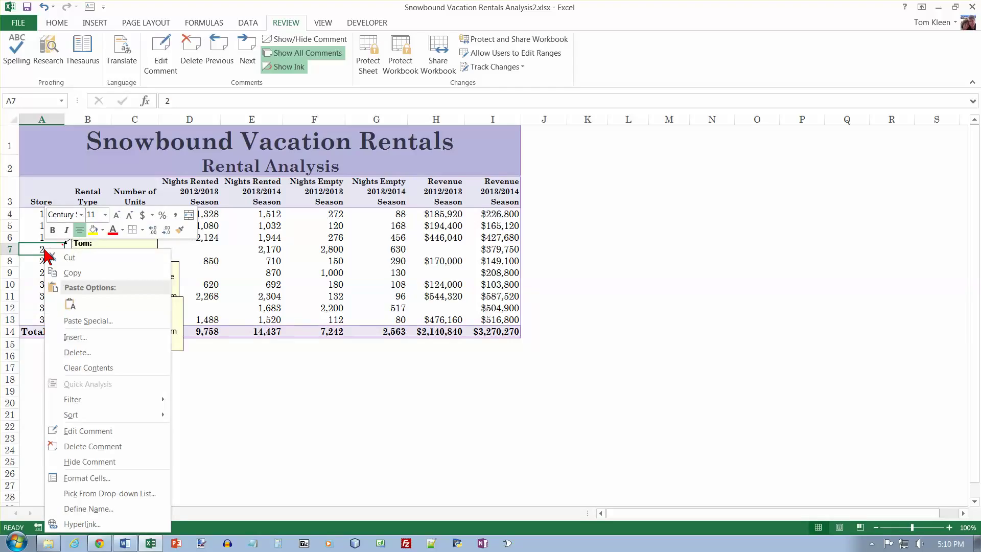
pyautogui.click(100, 435)
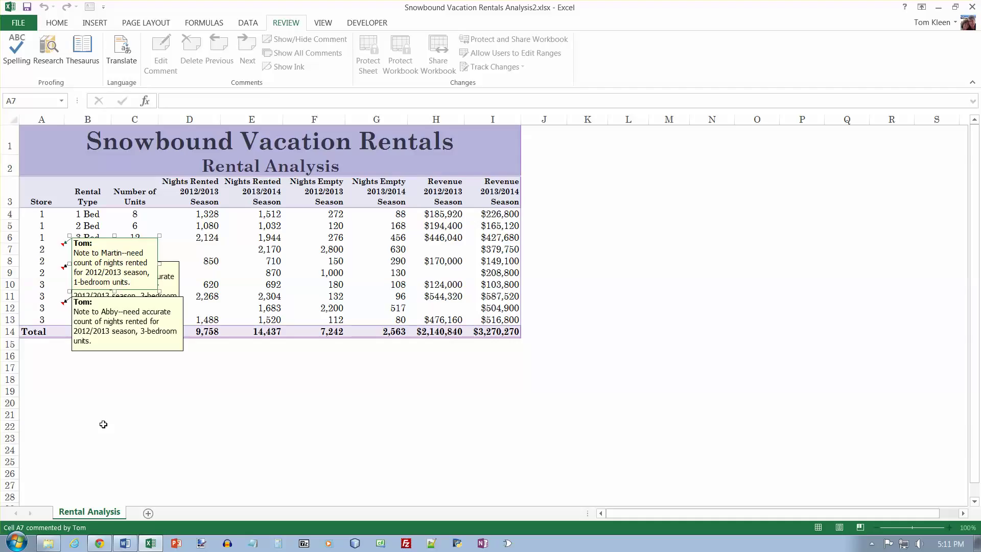
pyautogui.click(152, 254)
pyautogui.write('accurate')
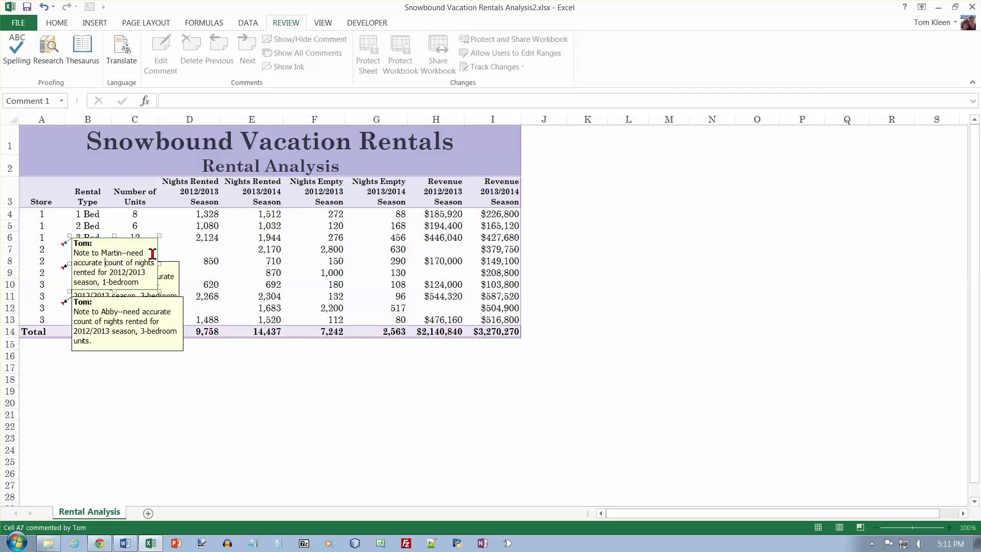
pyautogui.click(44, 365)
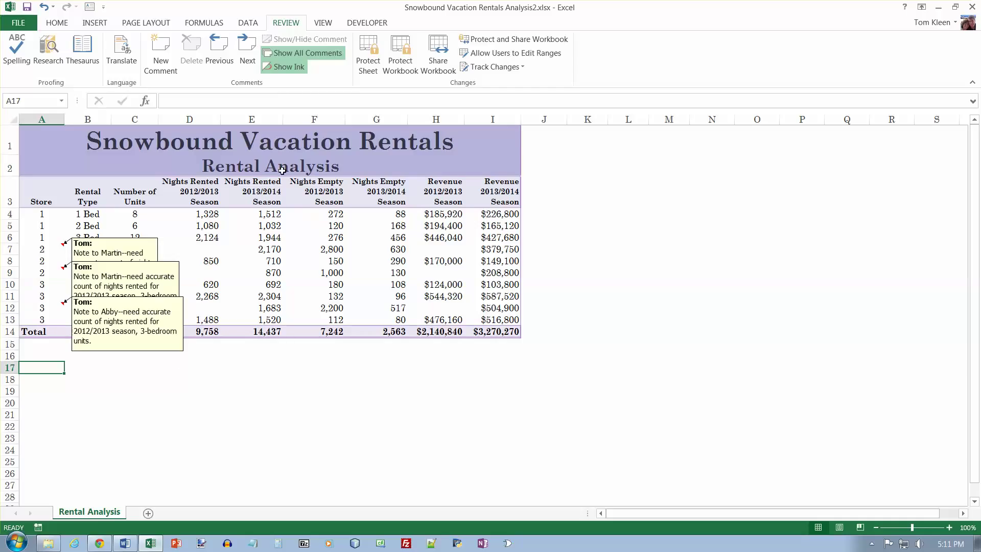
# - Turn off Show All Comments and select cell A7
pyautogui.click(315, 54)
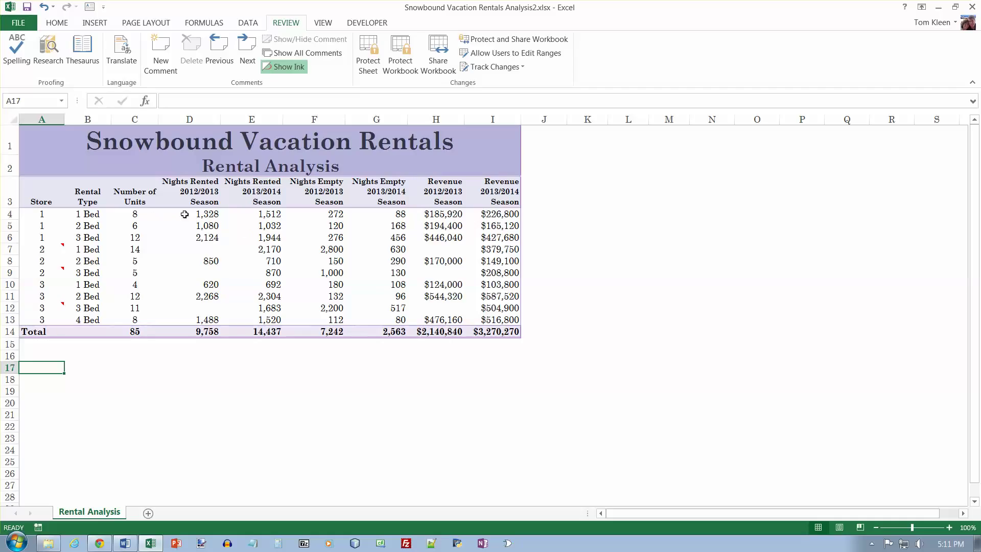
pyautogui.click(40, 249)
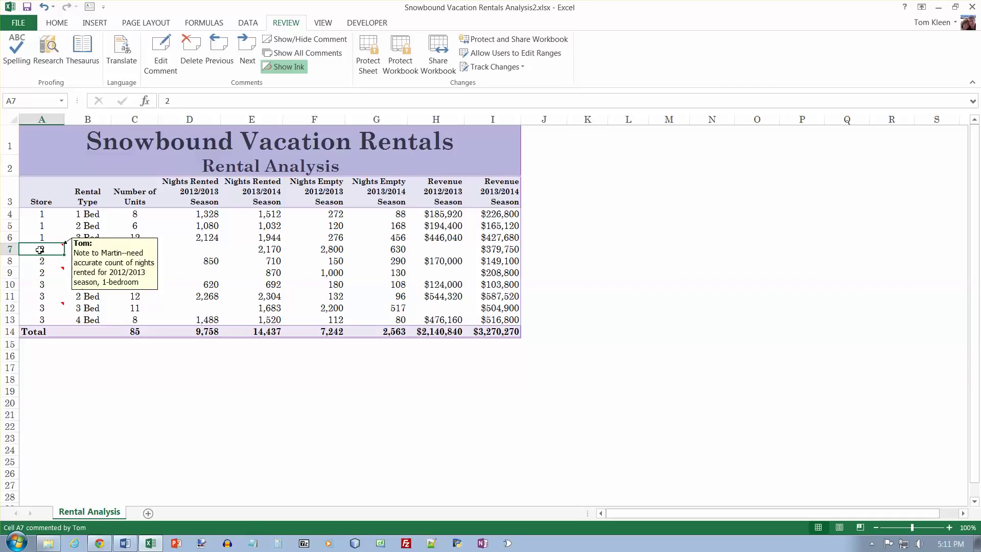
# - Open A7's comment for editing, enlarge its box and select all its text
pyautogui.click(164, 51)
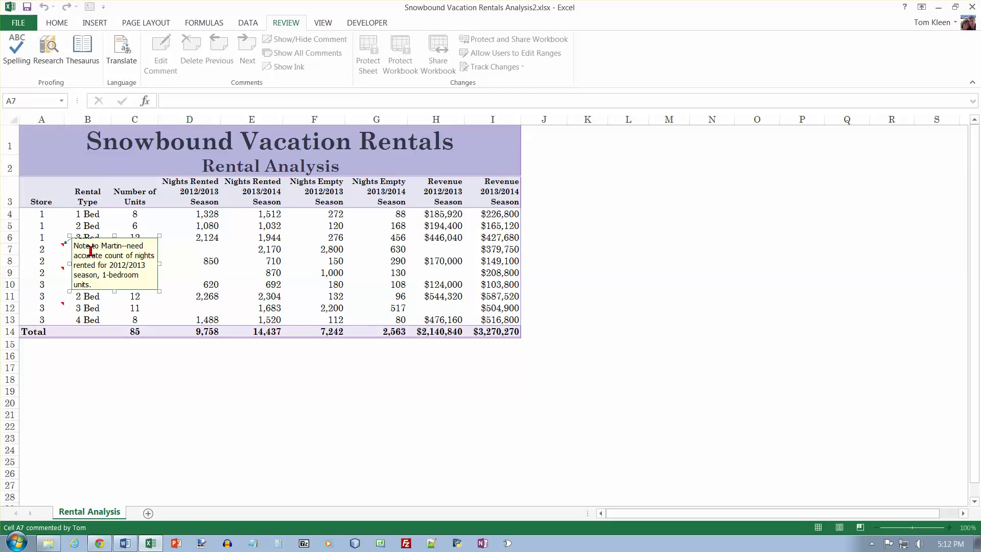
pyautogui.moveTo(160, 291); pyautogui.dragTo(190, 301)
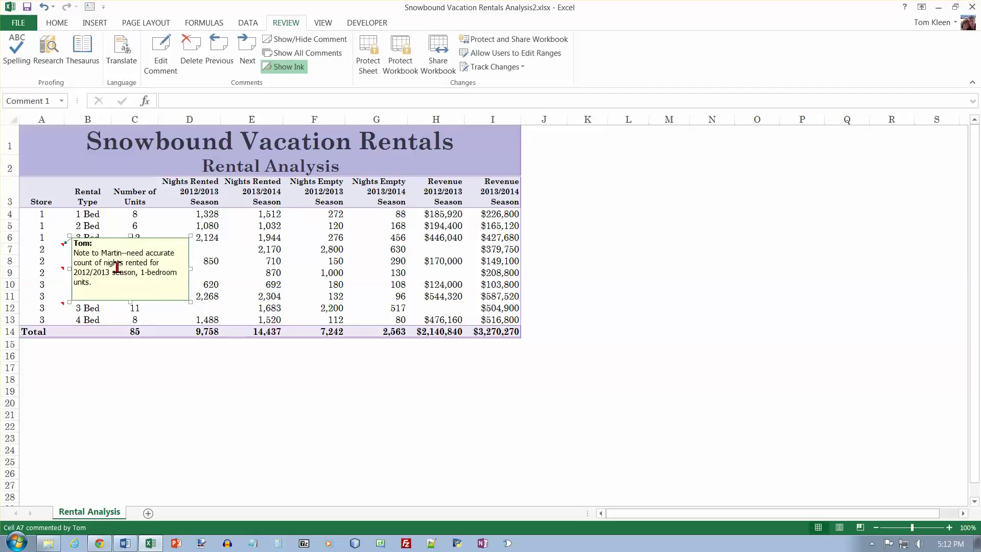
pyautogui.click(75, 253)
pyautogui.moveTo(116, 281); pyautogui.dragTo(72, 253)
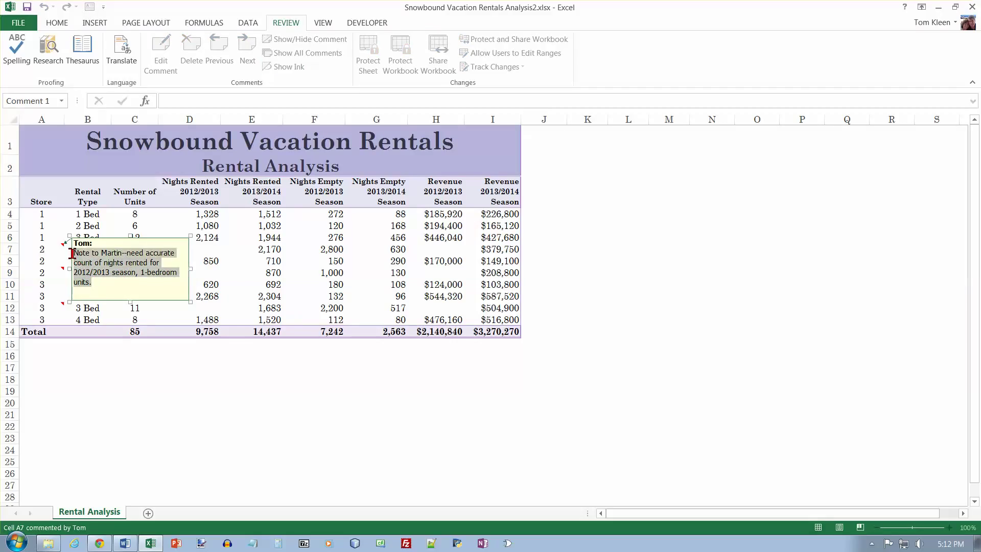
# - Format the selected comment text as bold and red through Format Comment
pyautogui.rightClick(137, 266)
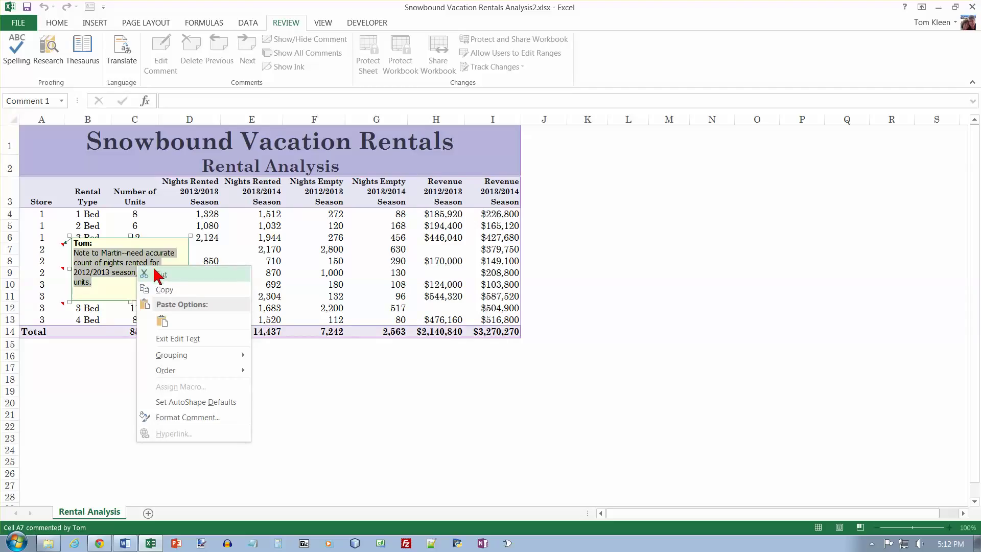
pyautogui.click(181, 419)
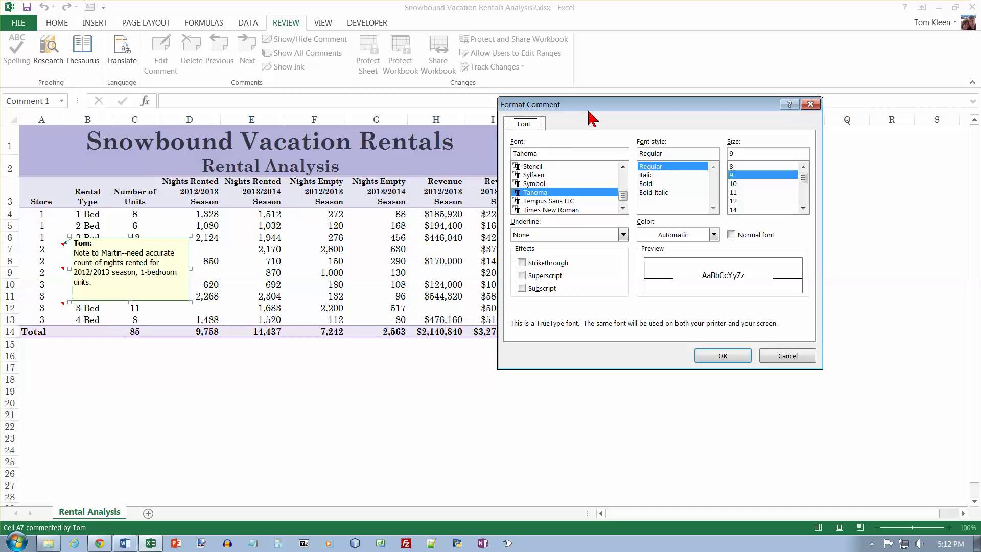
pyautogui.moveTo(585, 108); pyautogui.dragTo(376, 168)
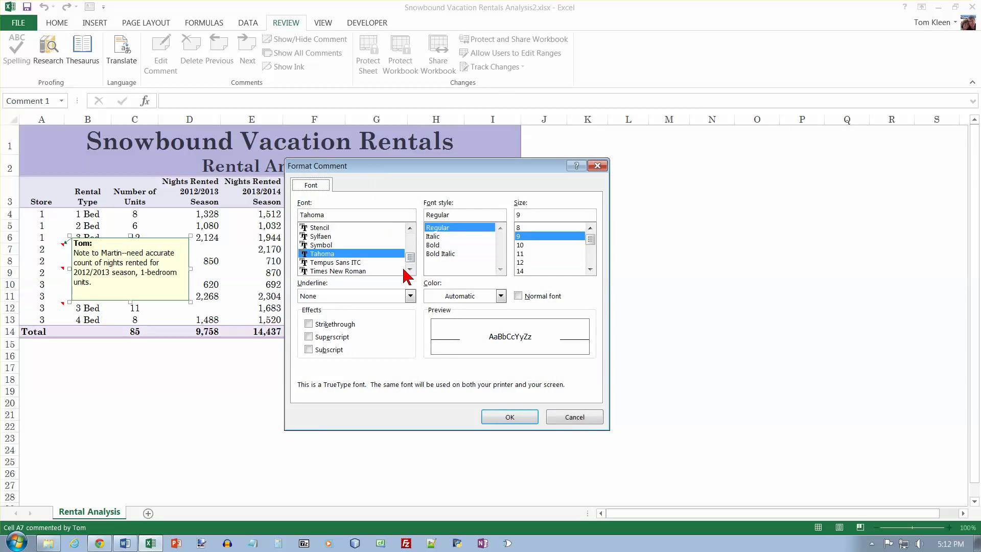
pyautogui.click(434, 245)
pyautogui.click(500, 297)
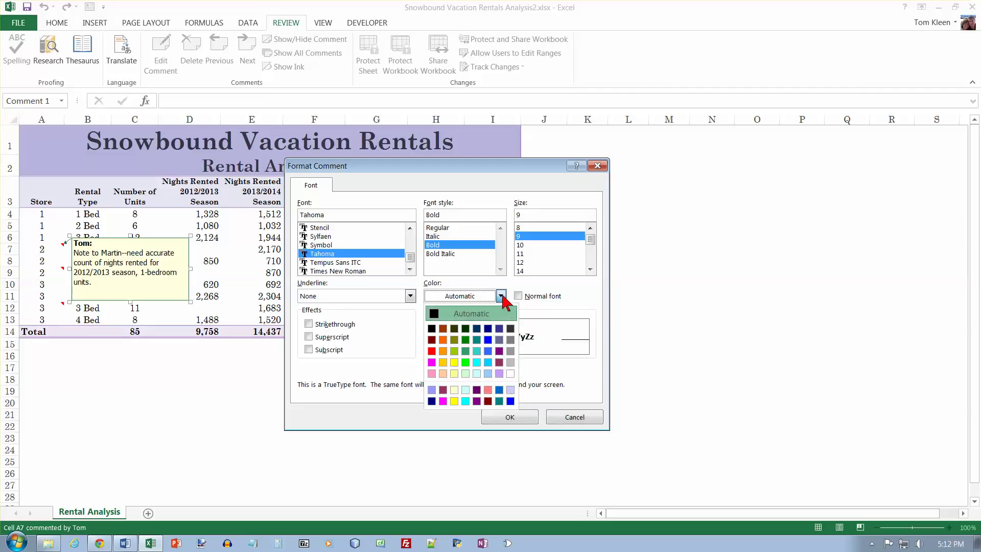
pyautogui.click(502, 297)
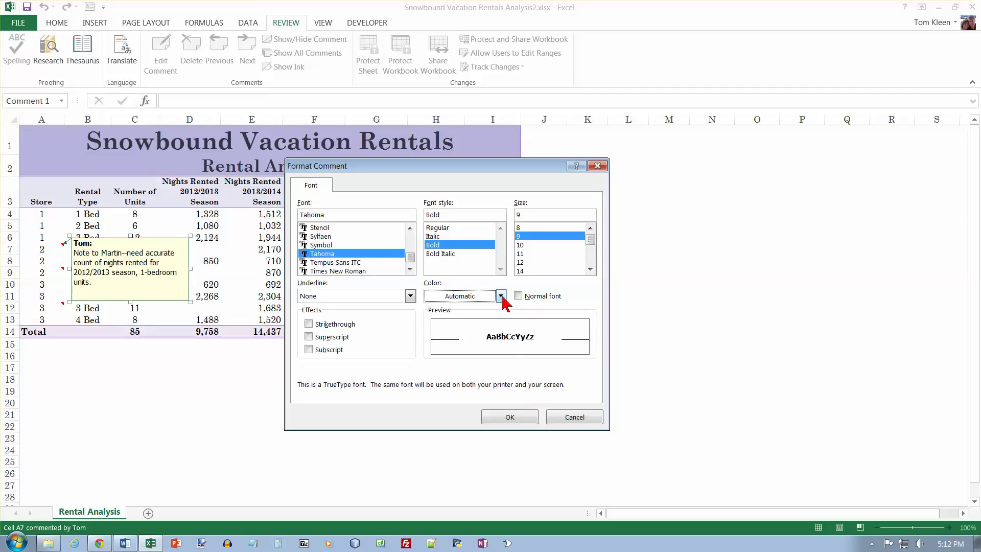
pyautogui.click(501, 296)
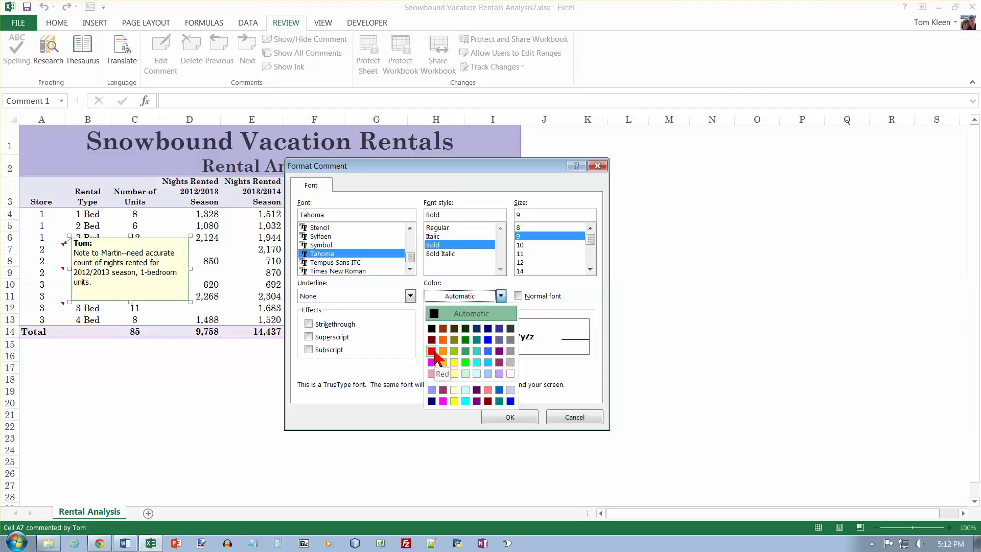
pyautogui.click(434, 351)
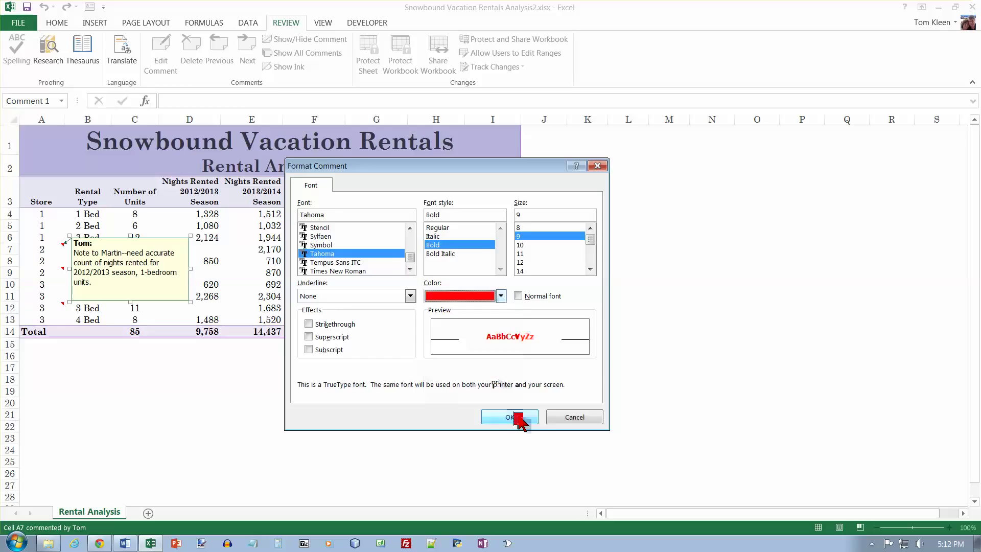
pyautogui.click(517, 417)
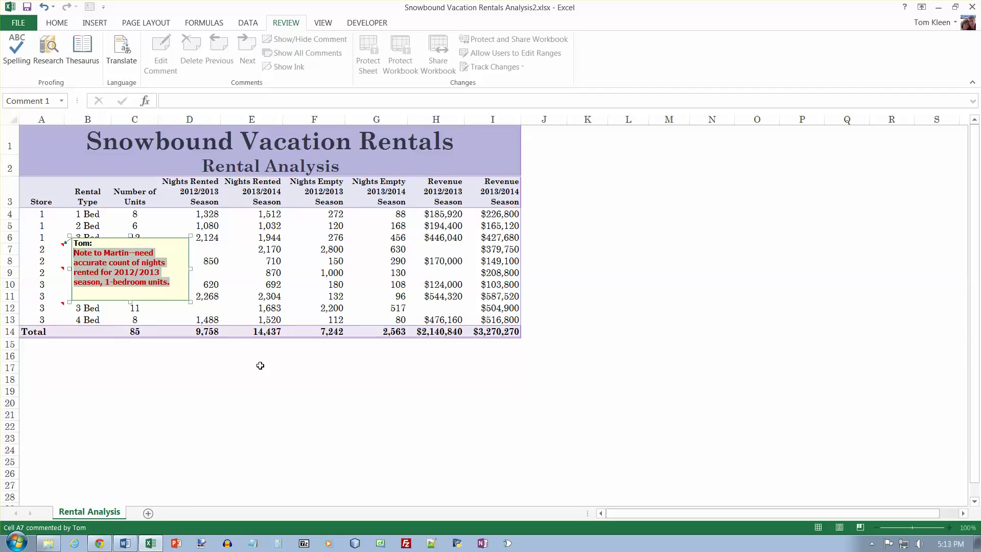
# - Shrink A7's comment box to fit its bold red text and return to the sheet
pyautogui.click(190, 301)
pyautogui.moveTo(190, 301); pyautogui.dragTo(178, 293)
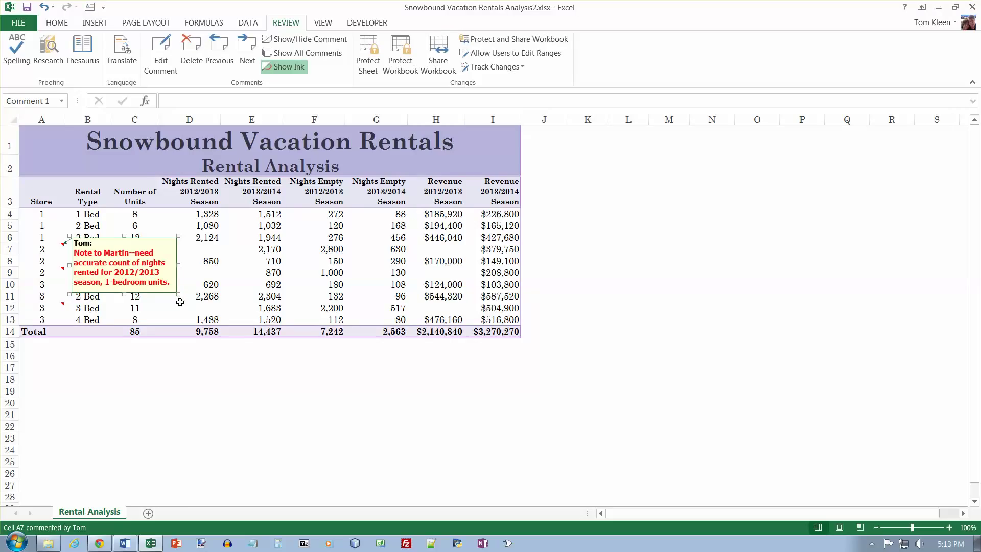
pyautogui.click(43, 254)
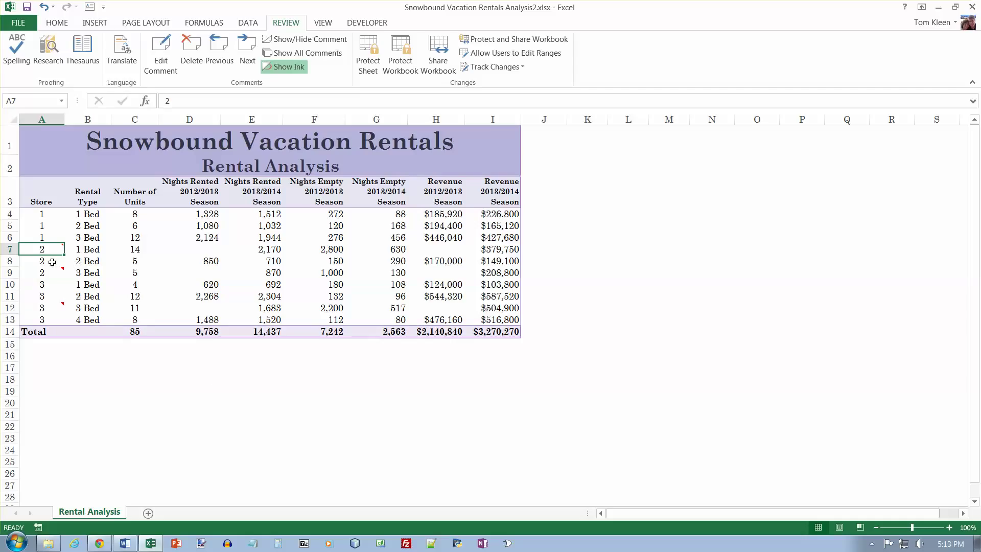
pyautogui.moveTo(49, 250)
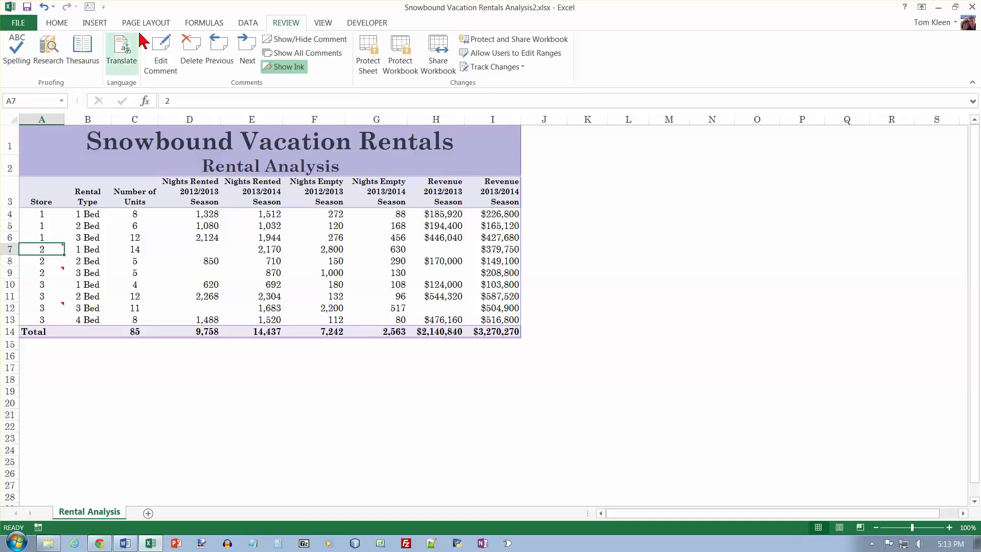
# - Insert snowtrees.JPG from local files as the Rental Analysis sheet background
pyautogui.click(149, 22)
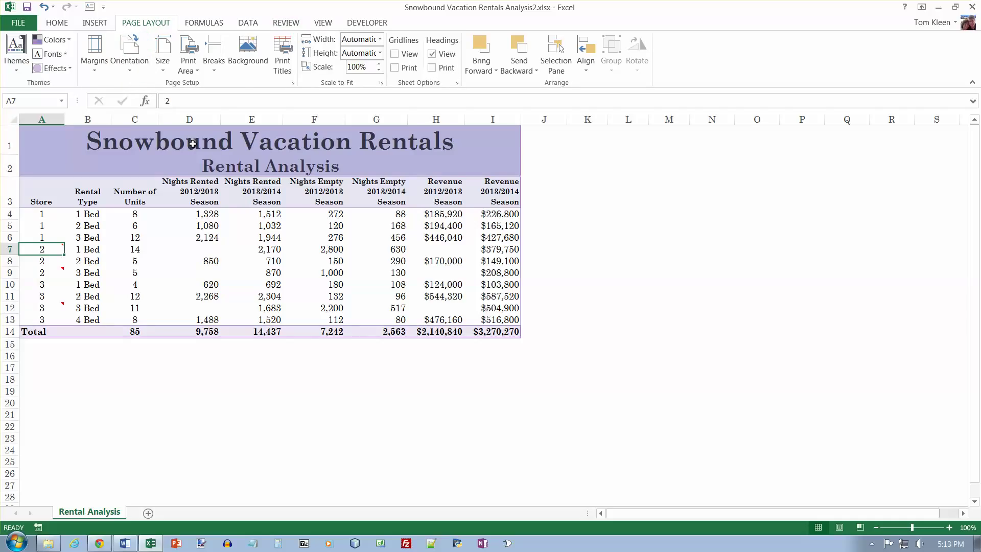
pyautogui.click(250, 53)
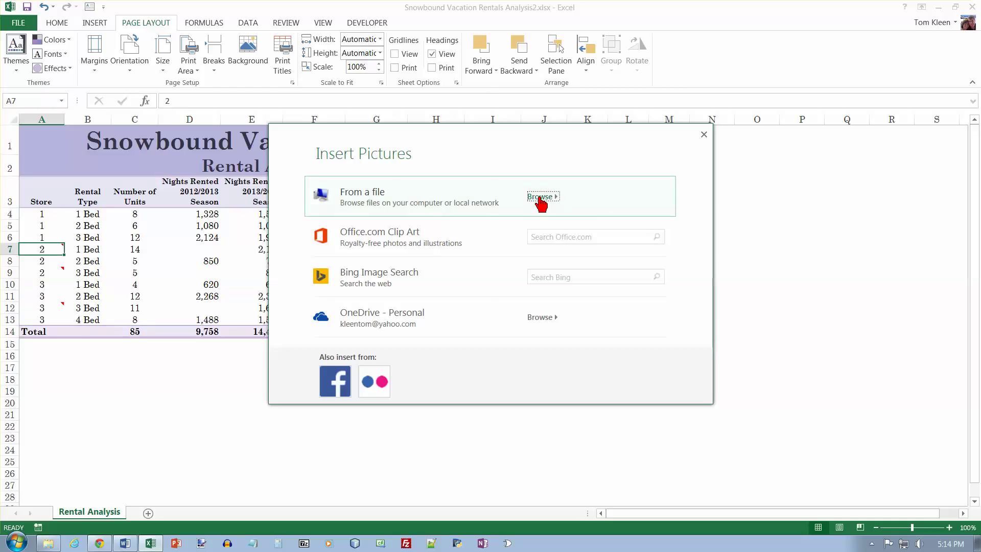
pyautogui.click(539, 198)
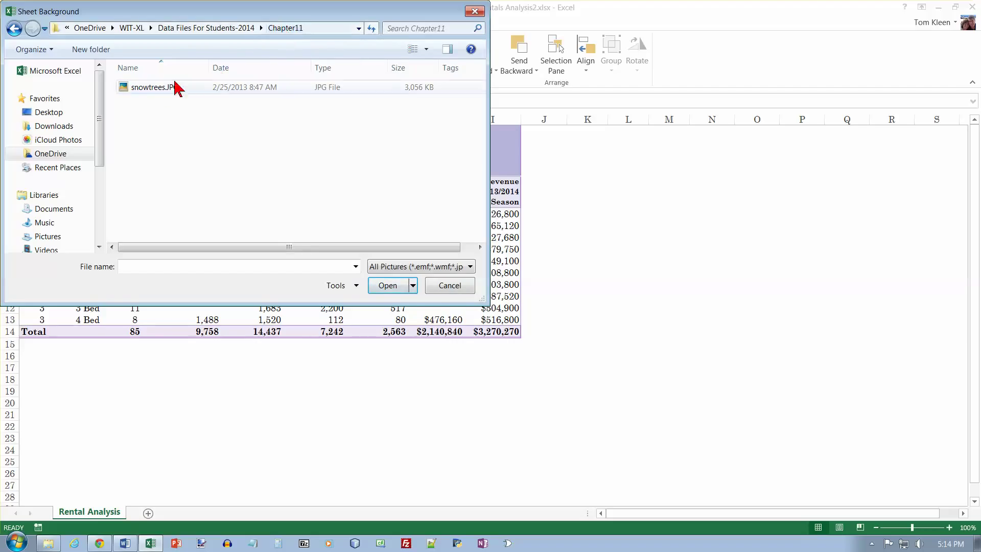
pyautogui.click(159, 89)
pyautogui.click(390, 287)
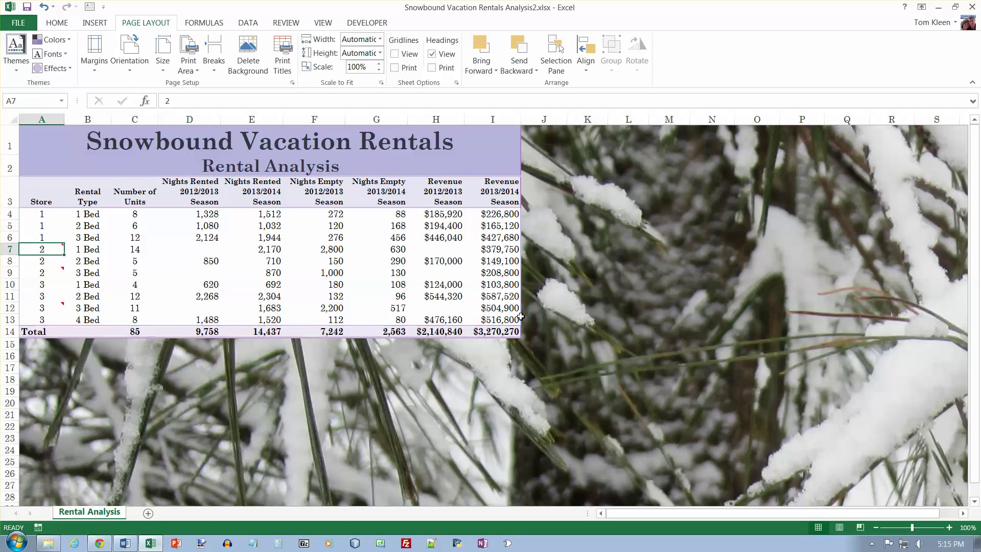
# - Save the workbook and open the WordArt style gallery on the Insert tab
pyautogui.click(27, 7)
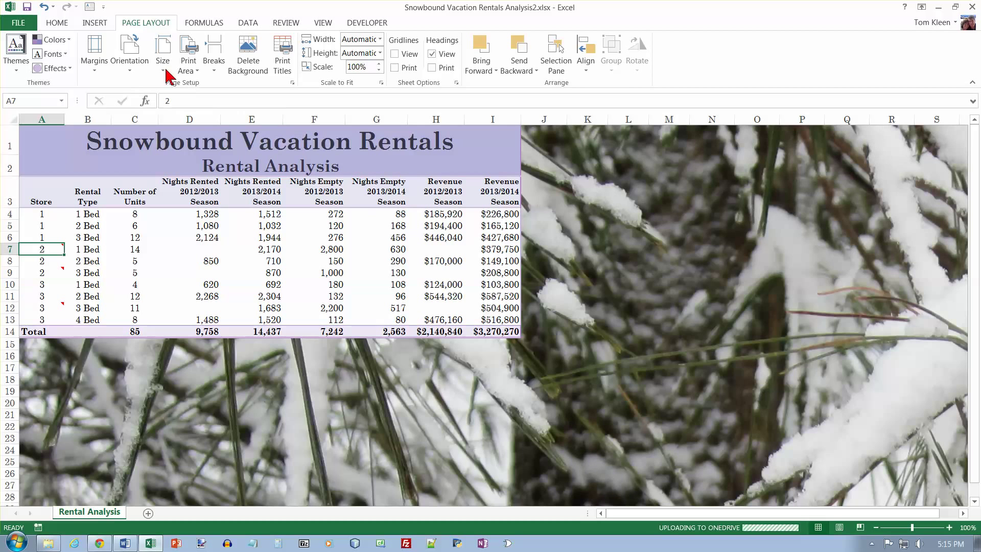
pyautogui.click(94, 23)
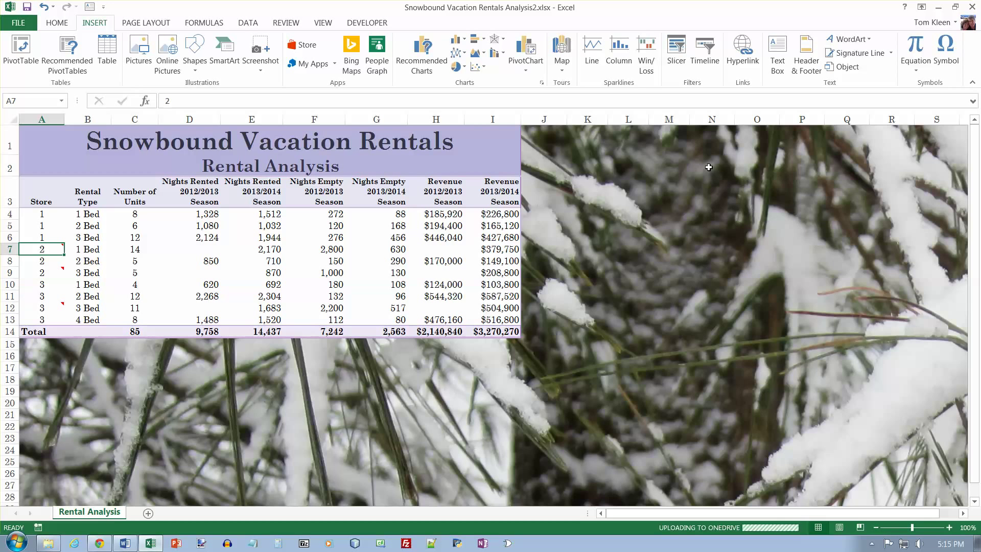
pyautogui.click(871, 44)
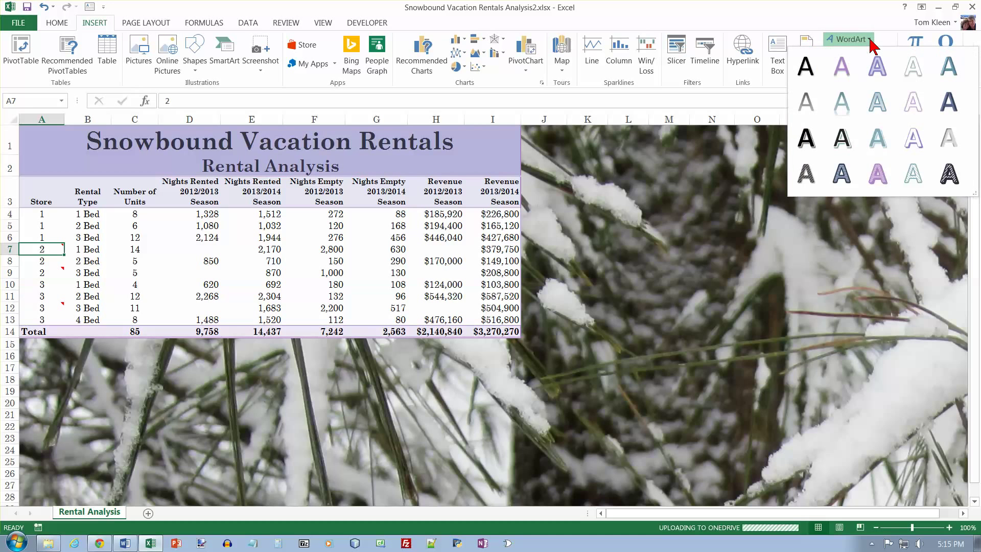
# - Add a Fill - Gray-25%, Background 2, Inner Shadow WordArt over rows 4–6 reading 'Draft Version'
pyautogui.click(947, 138)
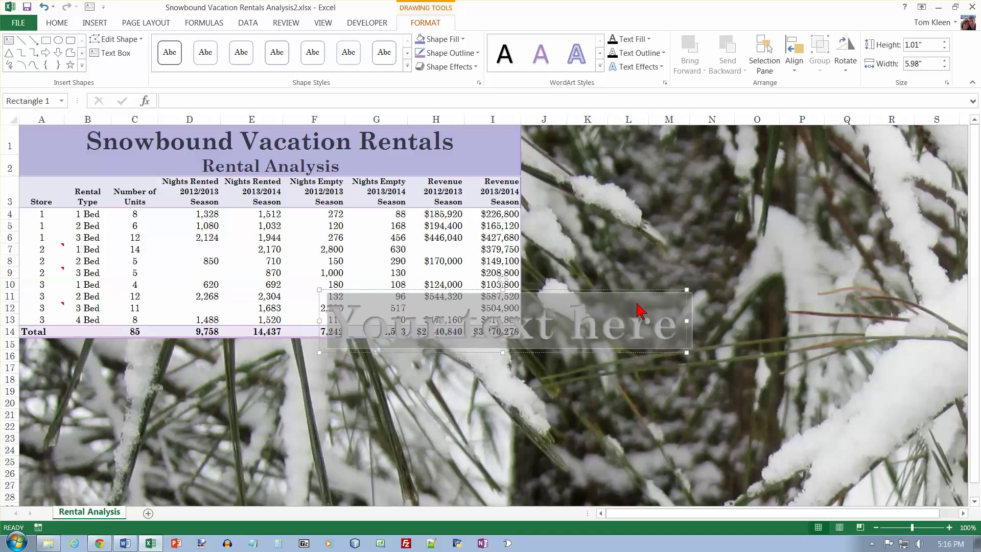
pyautogui.moveTo(638, 302); pyautogui.dragTo(348, 196)
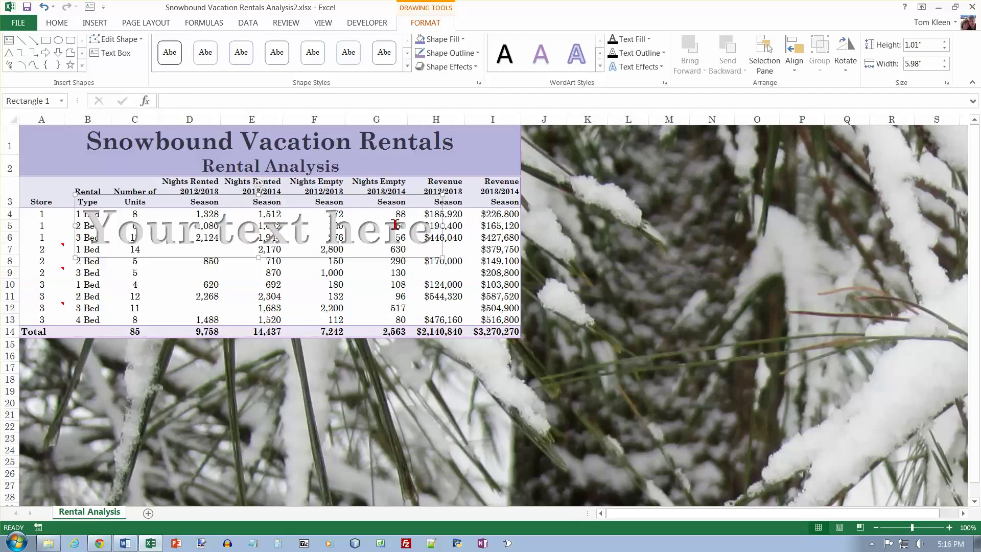
pyautogui.click(421, 230)
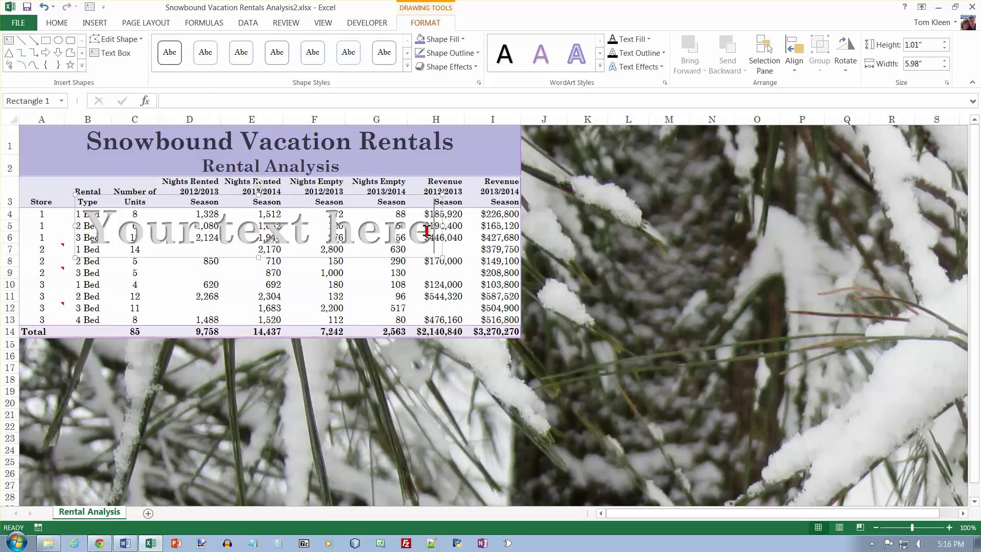
pyautogui.moveTo(427, 231); pyautogui.dragTo(160, 231)
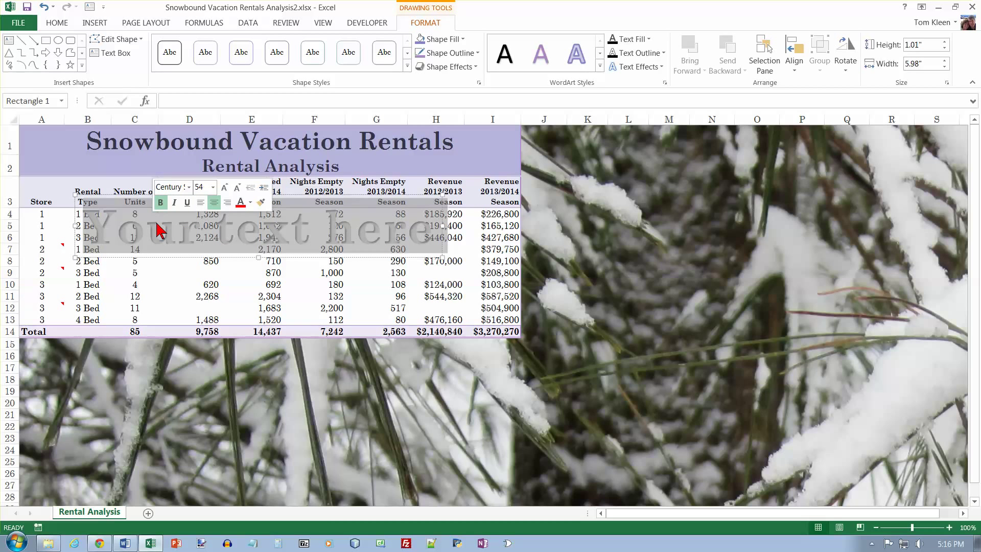
pyautogui.write('D')
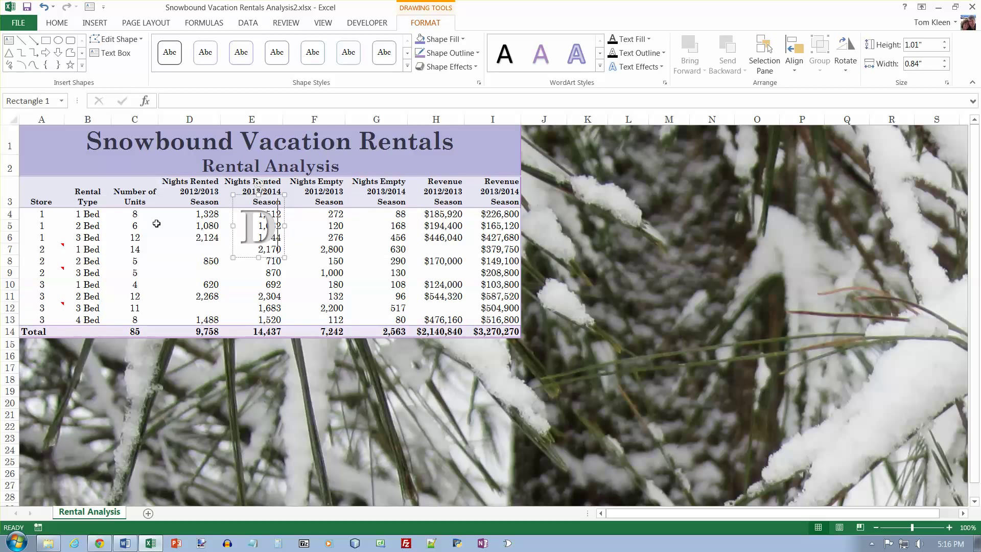
pyautogui.write('raft Version')
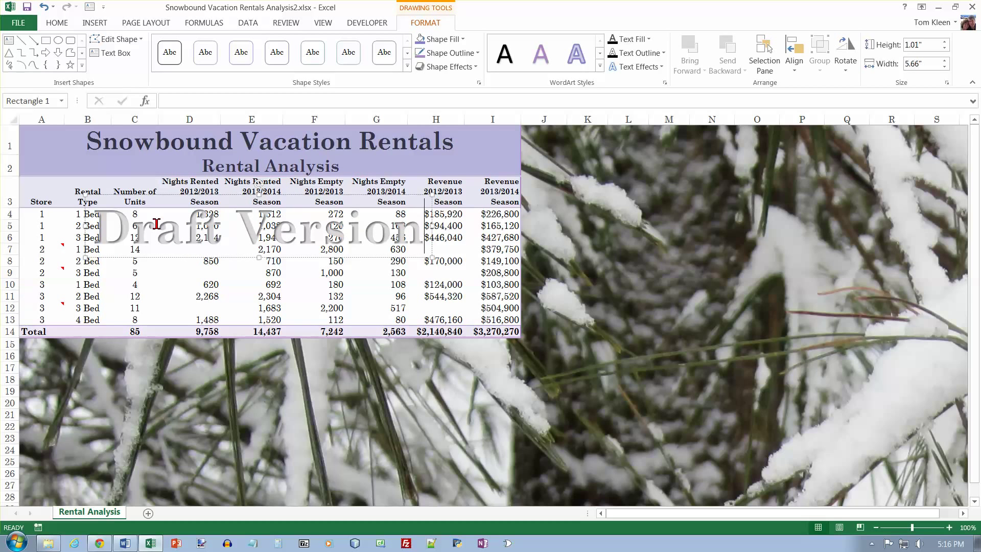
# - Open Format Text Effects for the Draft Version WordArt text
pyautogui.rightClick(307, 256)
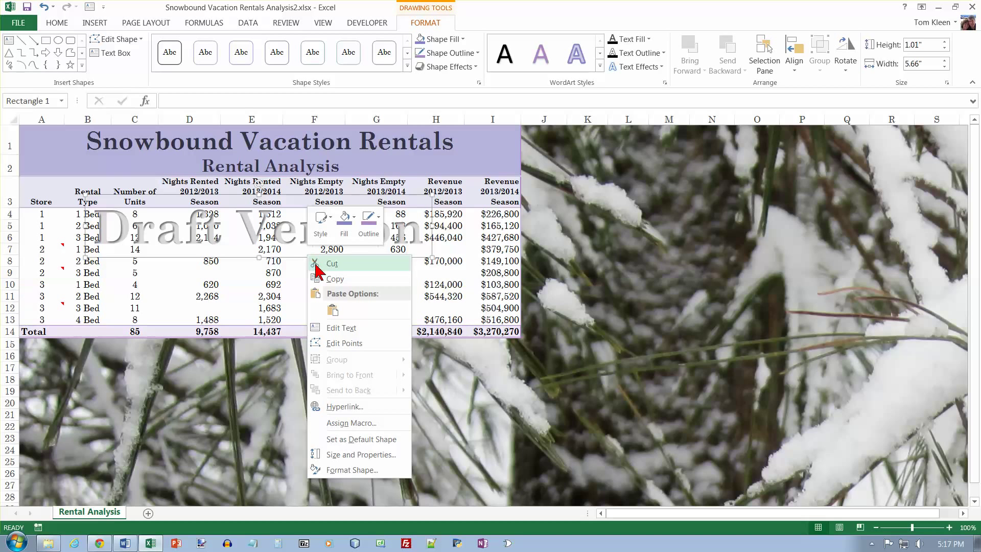
pyautogui.press('Escape')
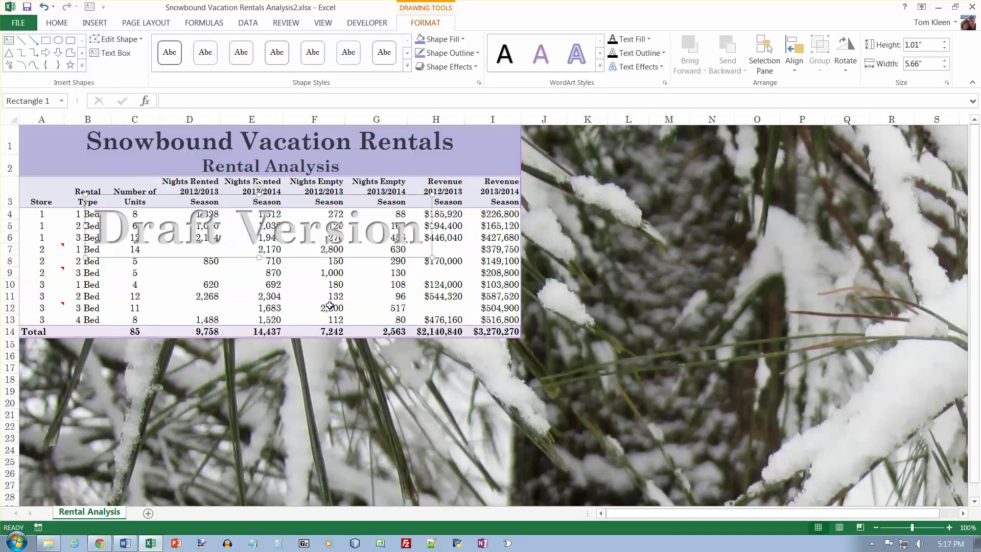
pyautogui.rightClick(320, 261)
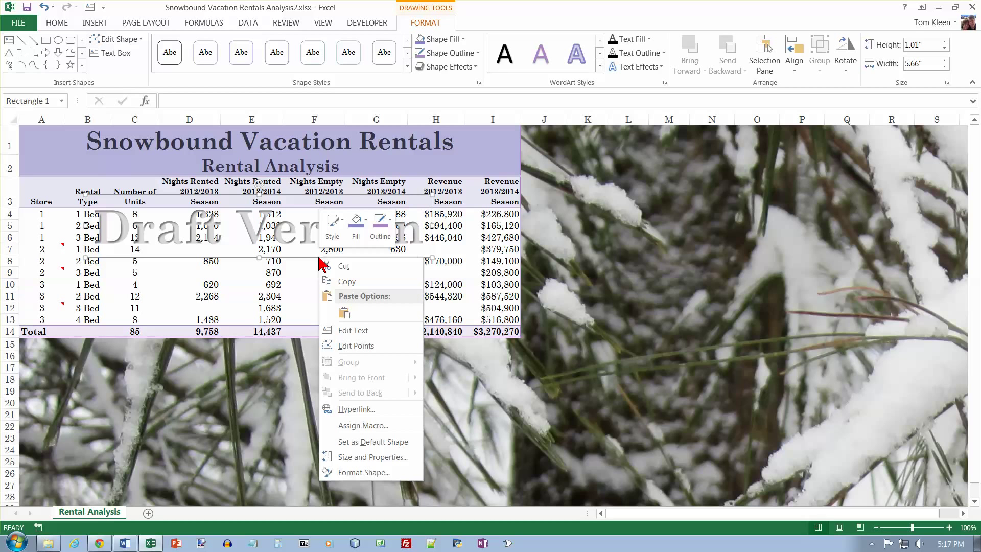
pyautogui.press('Escape')
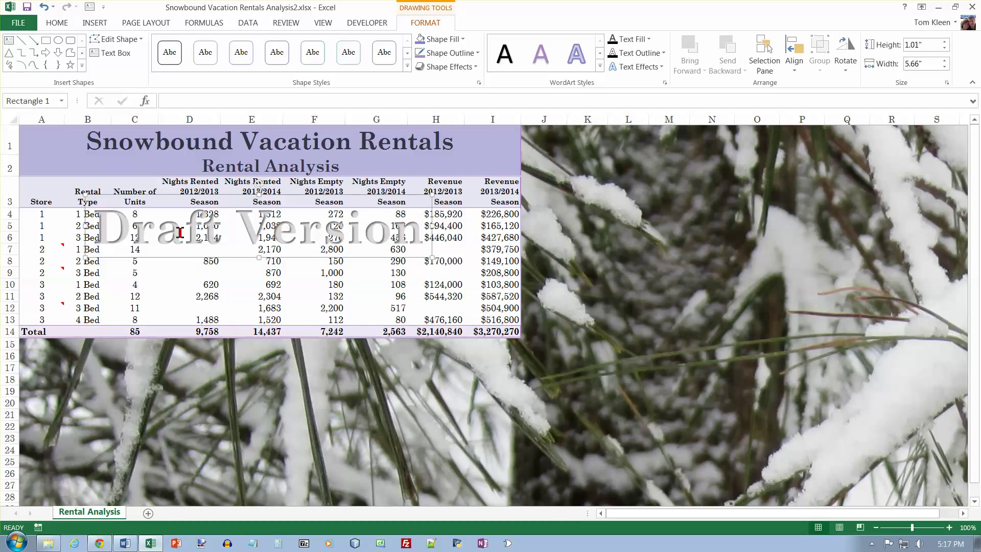
pyautogui.rightClick(112, 232)
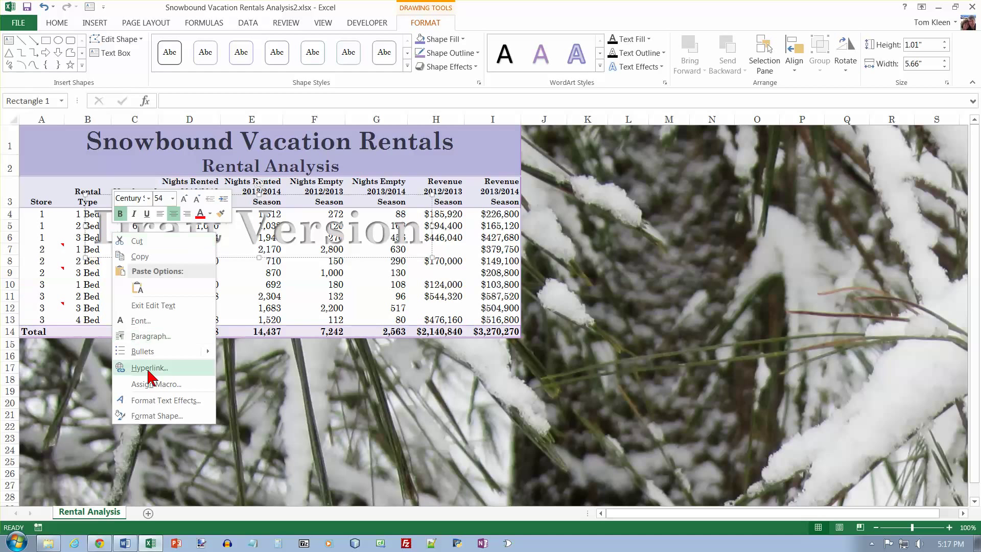
pyautogui.click(166, 402)
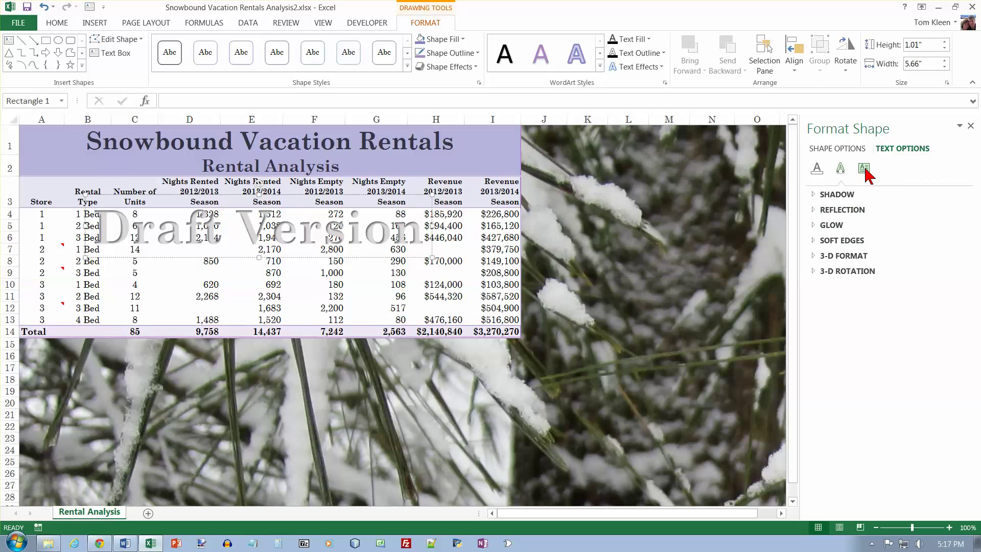
# - Step the WordArt text fill transparency up to 80% and close the Format Shape pane
pyautogui.click(819, 172)
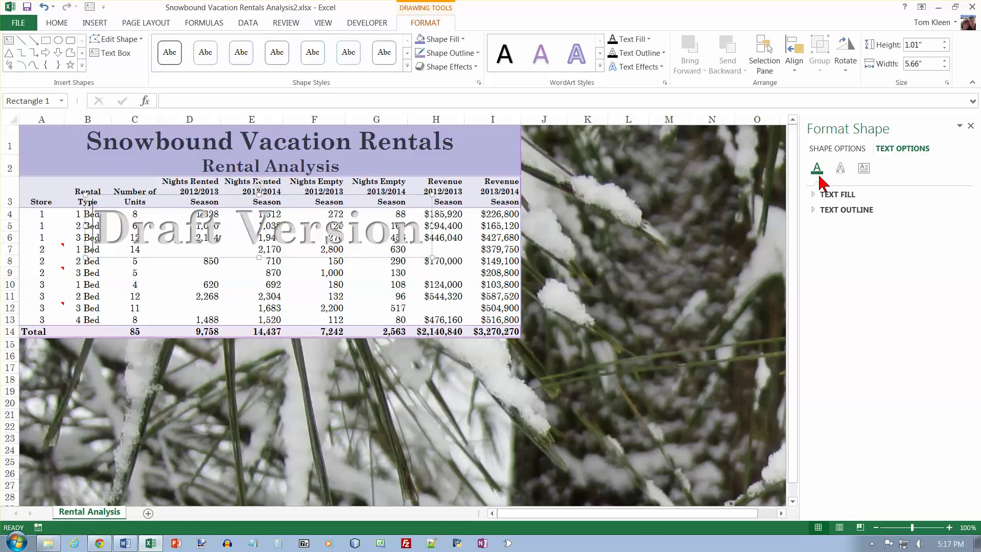
pyautogui.click(838, 194)
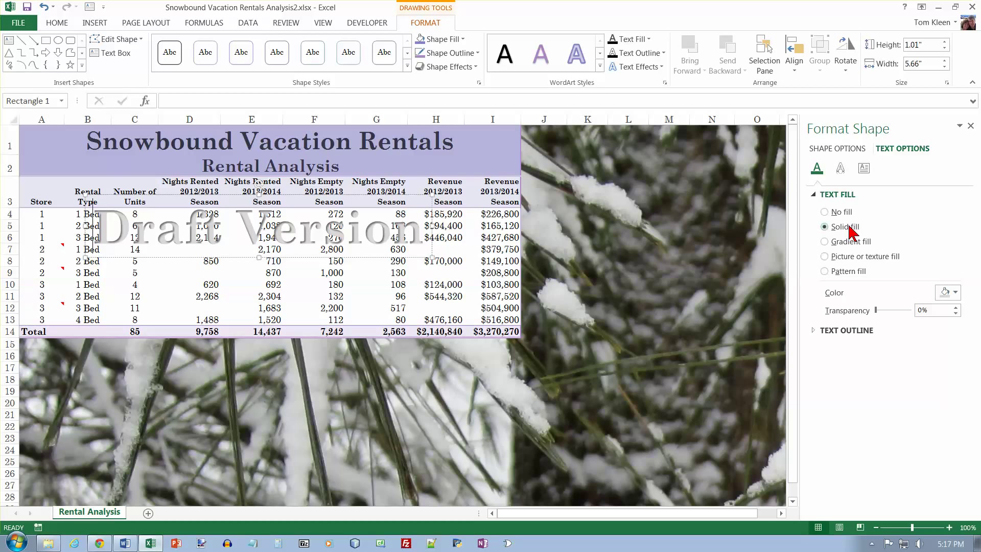
pyautogui.click(956, 307)
pyautogui.click(956, 307)
pyautogui.click(956, 307)
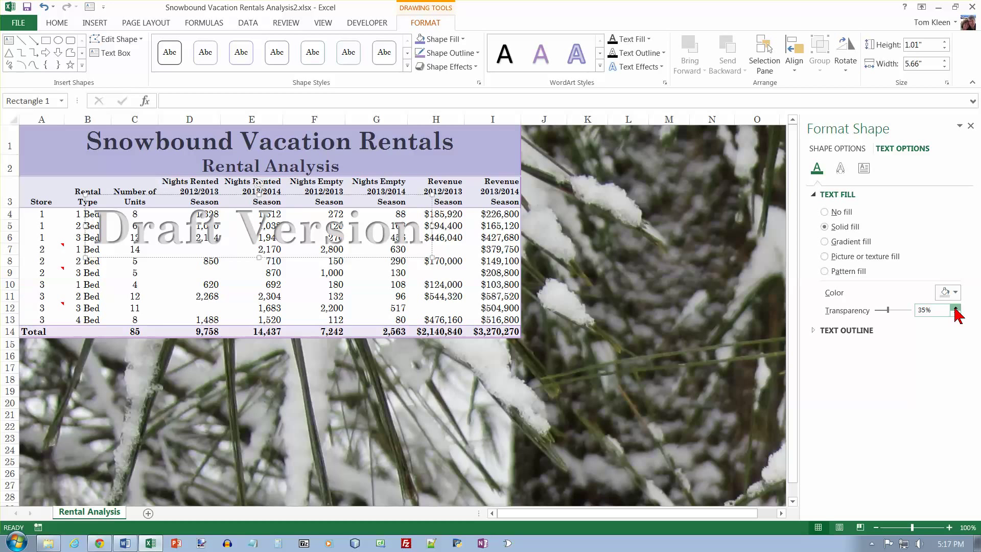
pyautogui.click(956, 307)
pyautogui.click(955, 307)
pyautogui.click(956, 307)
pyautogui.click(955, 308)
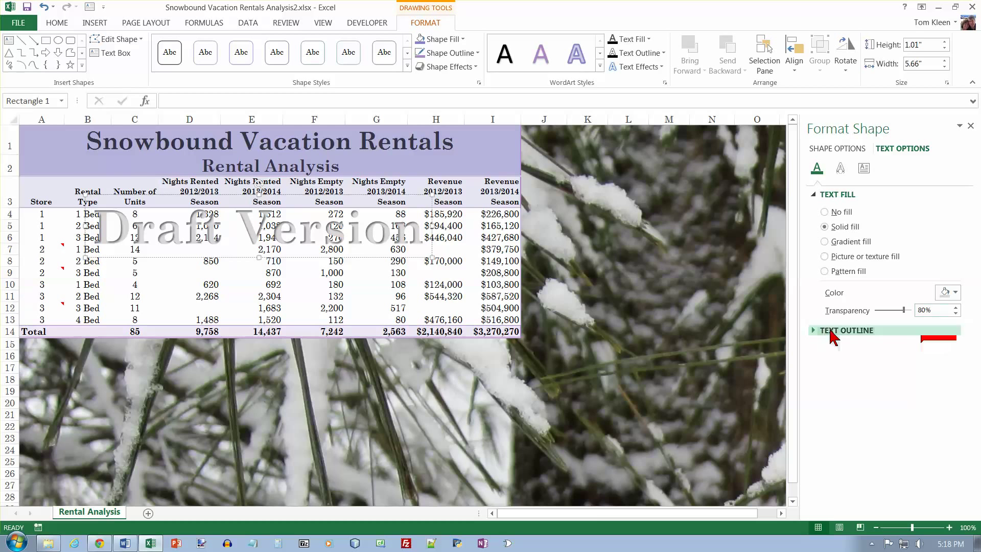
pyautogui.click(971, 126)
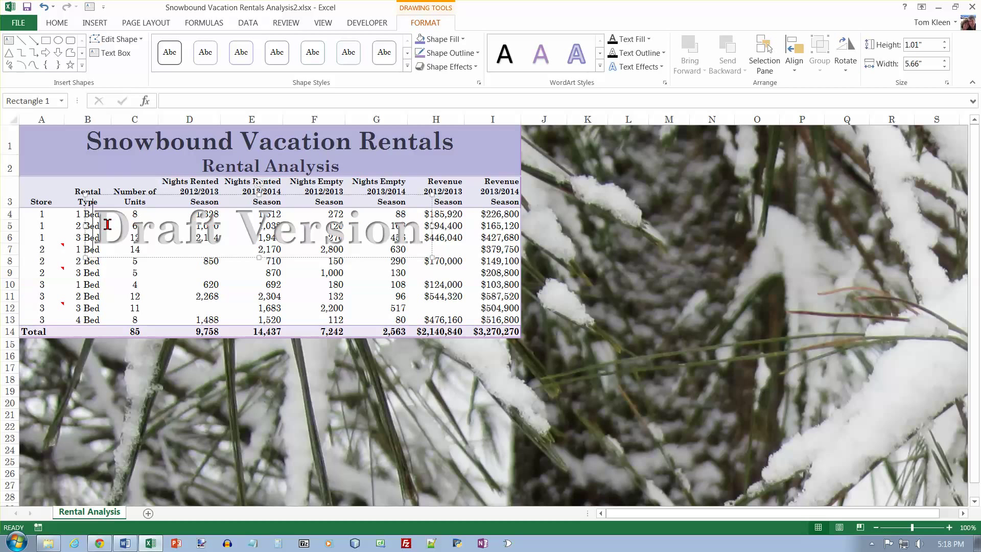
# - Set the selected Draft Version text's fill transparency to 80% and close Format Shape
pyautogui.moveTo(102, 226); pyautogui.dragTo(409, 233)
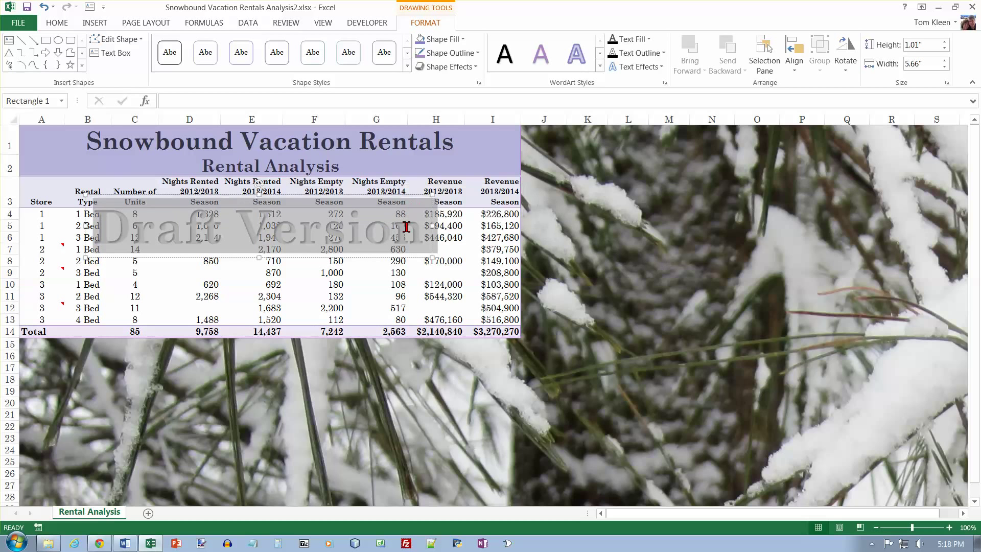
pyautogui.rightClick(409, 233)
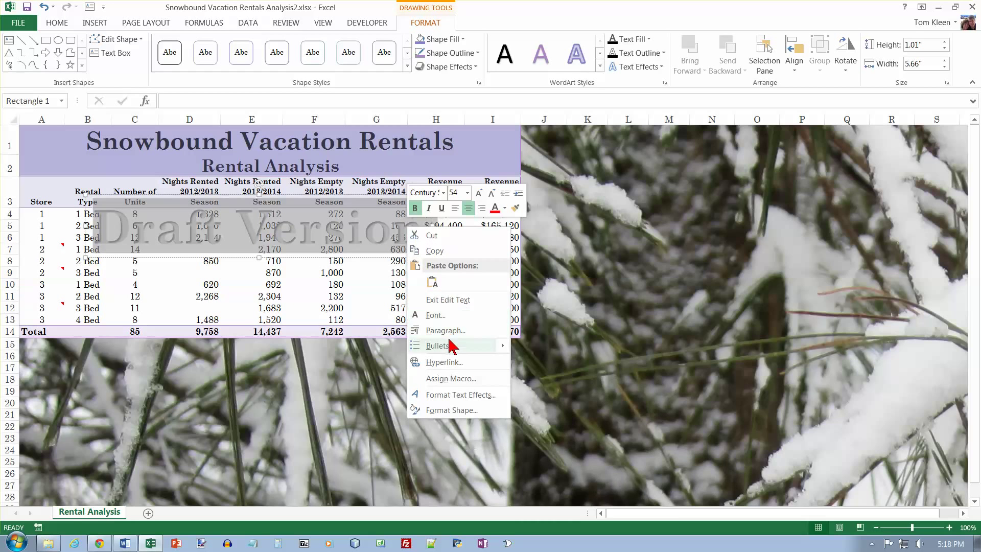
pyautogui.click(466, 396)
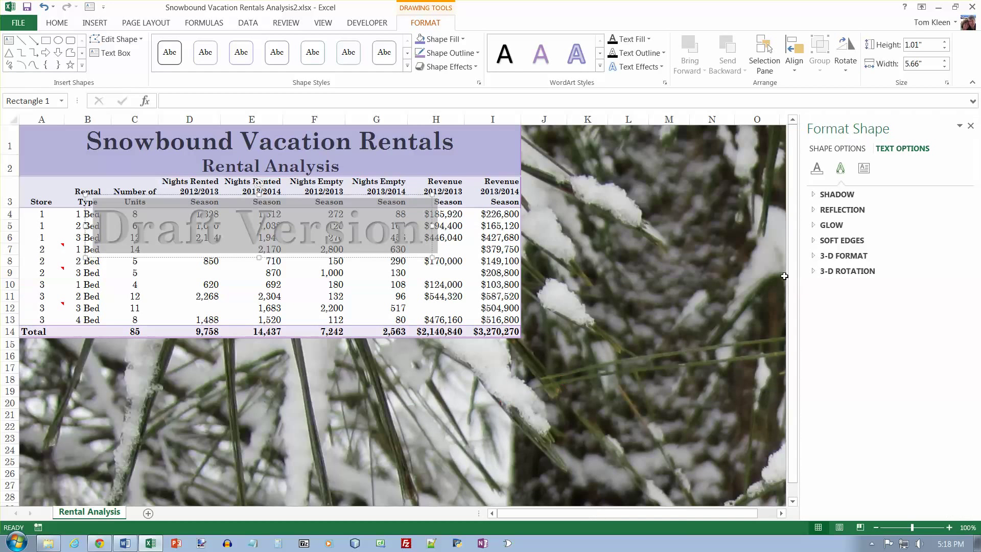
pyautogui.click(819, 170)
pyautogui.click(832, 194)
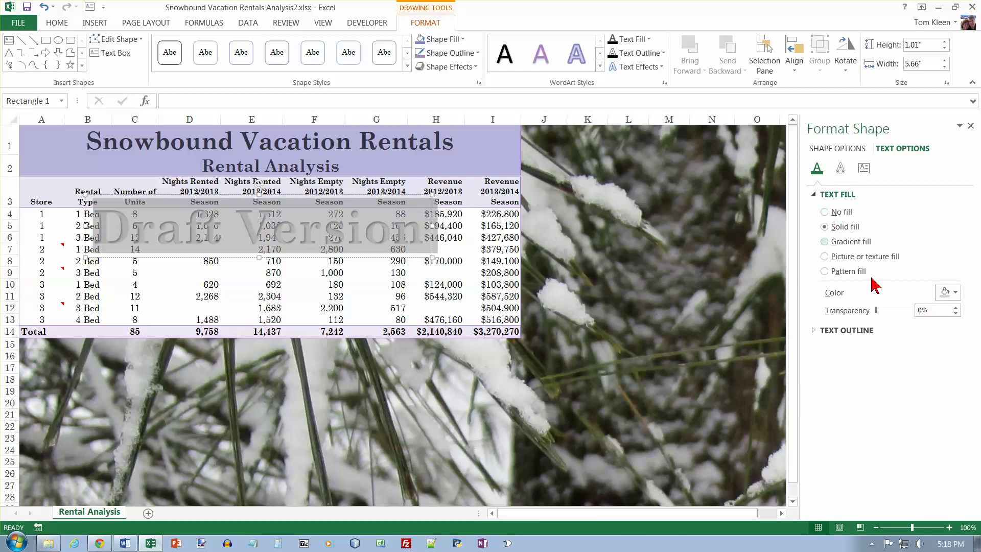
pyautogui.moveTo(941, 310); pyautogui.dragTo(911, 308)
pyautogui.write('80')
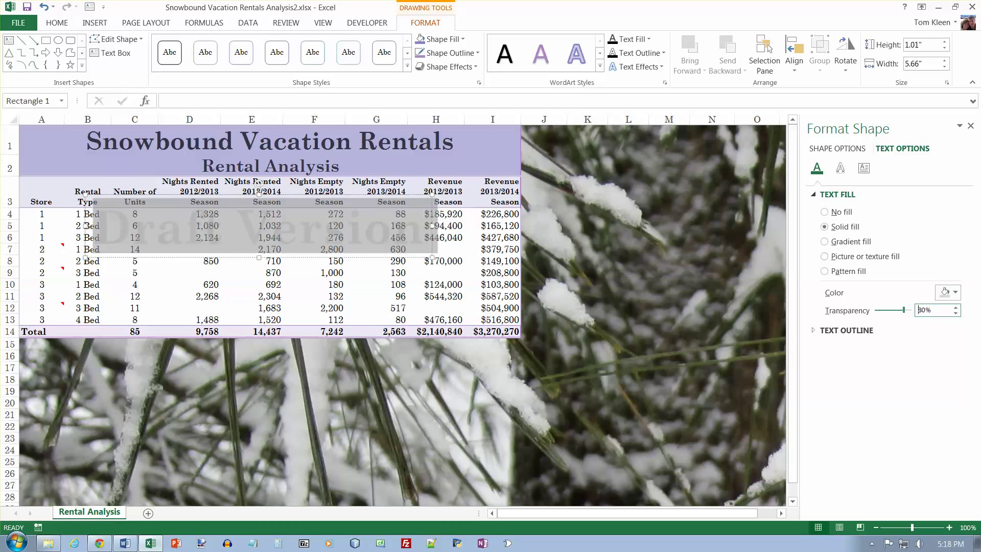
pyautogui.click(970, 125)
# - Check the faint watermark, then begin rotating the WordArt diagonally
pyautogui.click(364, 285)
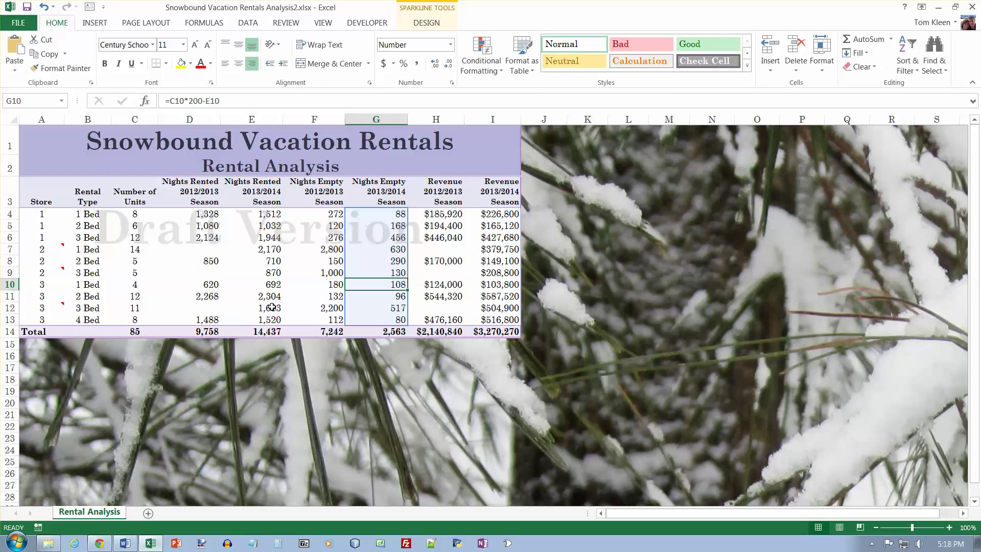
pyautogui.click(260, 228)
pyautogui.moveTo(259, 184); pyautogui.dragTo(276, 181)
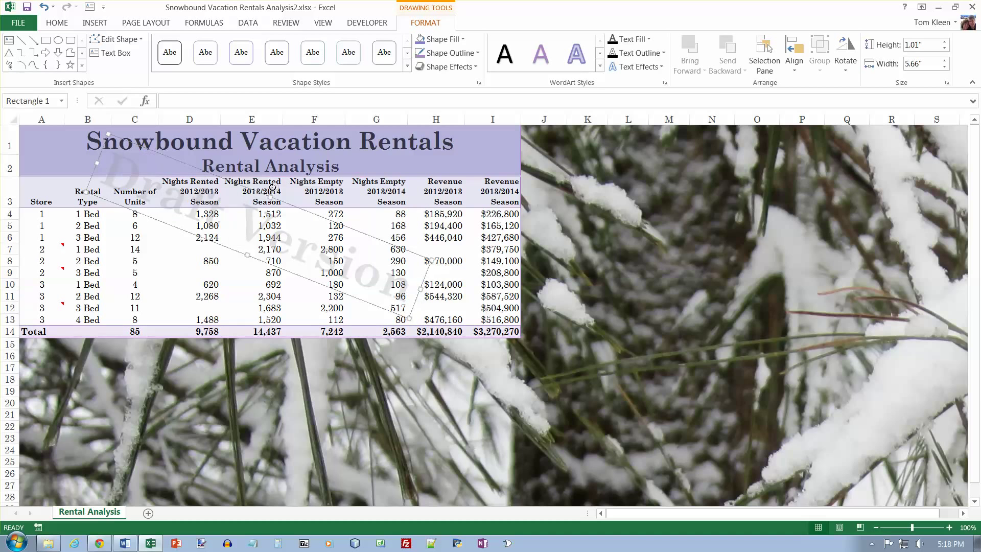
# - Fine-tune the Draft Version watermark's rotation so it runs diagonally across the table
pyautogui.moveTo(275, 186); pyautogui.dragTo(272, 183)
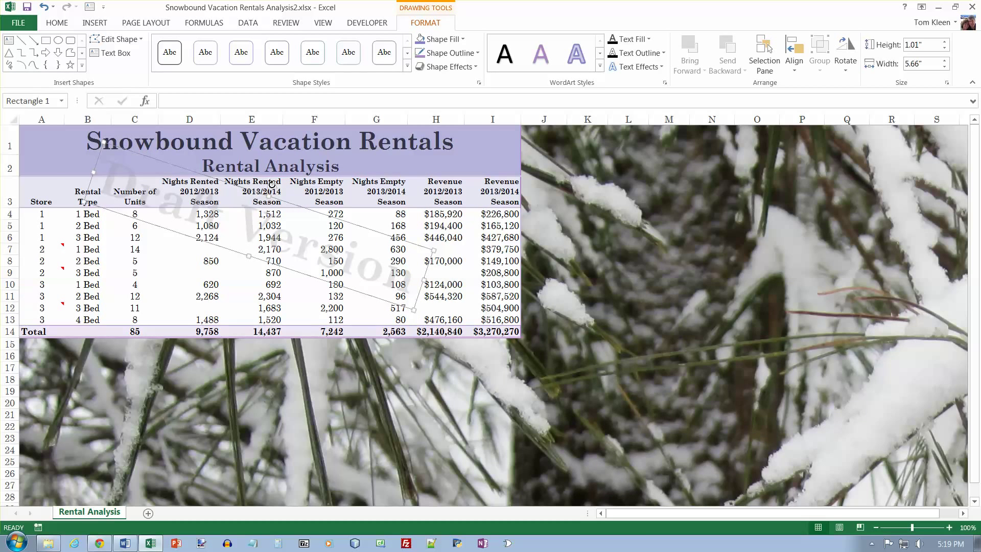